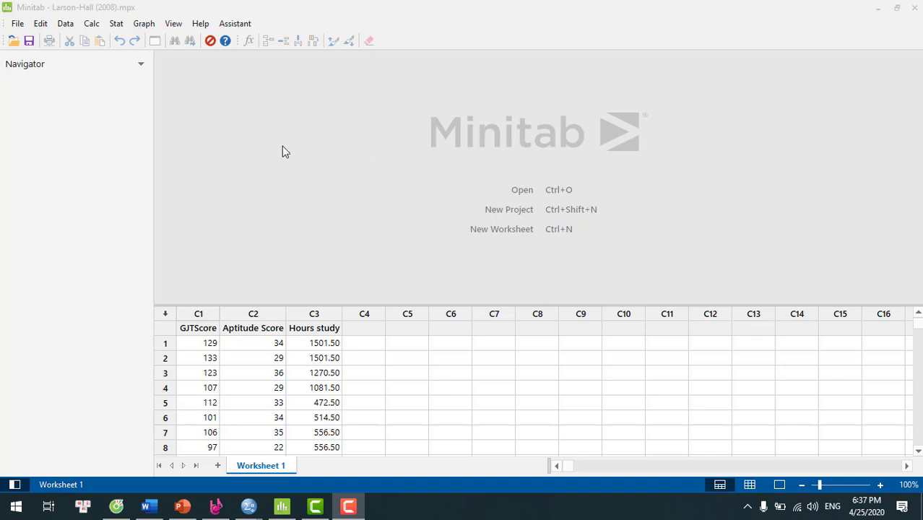
Step: Run a normality test on GJTScore using the Ryan-Joiner method
left_click(116, 24)
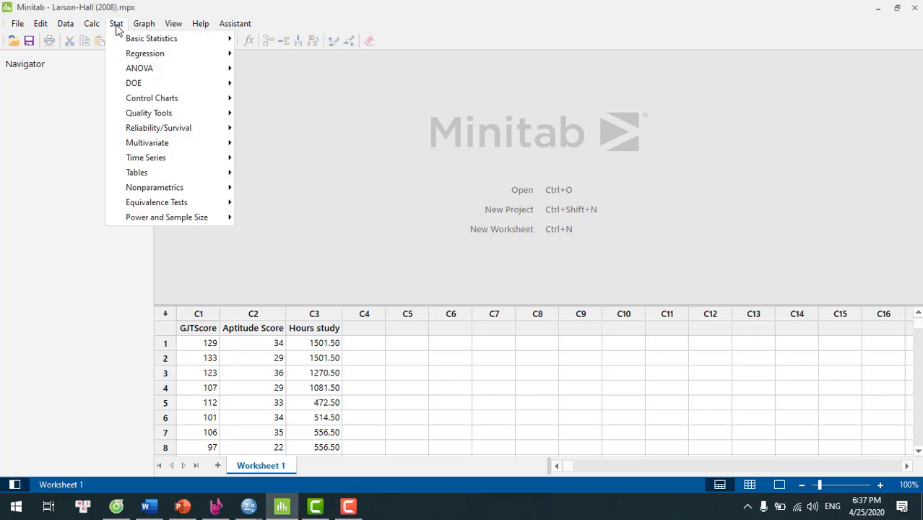
mouse_move(131, 44)
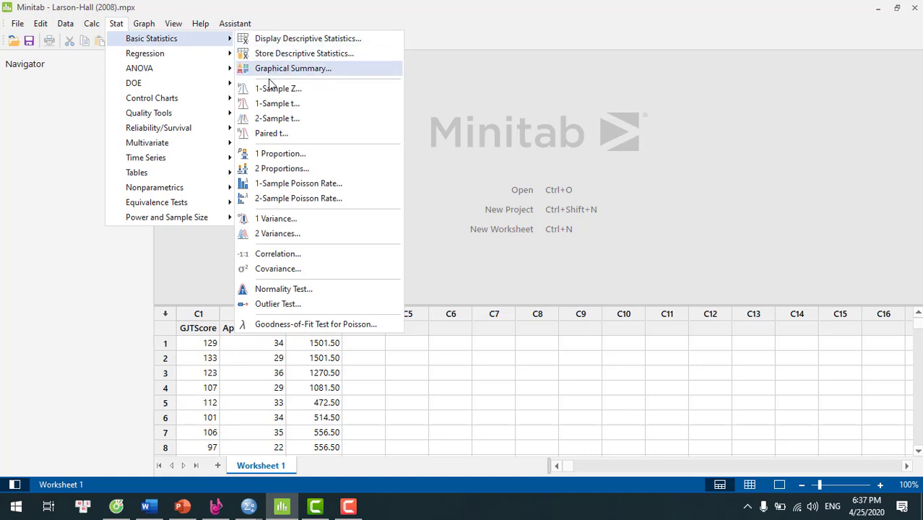
left_click(280, 296)
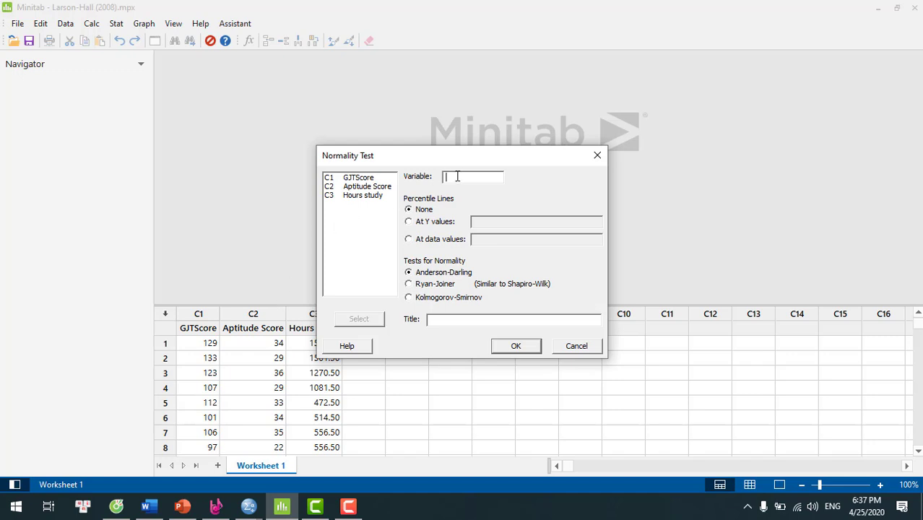
left_click_drag(380, 186, 370, 187)
left_click(362, 178)
double_click(361, 179)
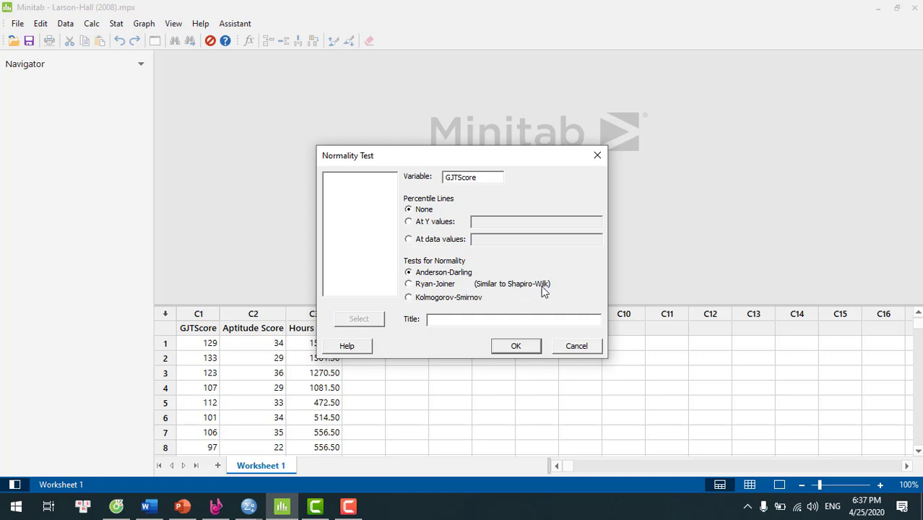
left_click(408, 284)
left_click(514, 346)
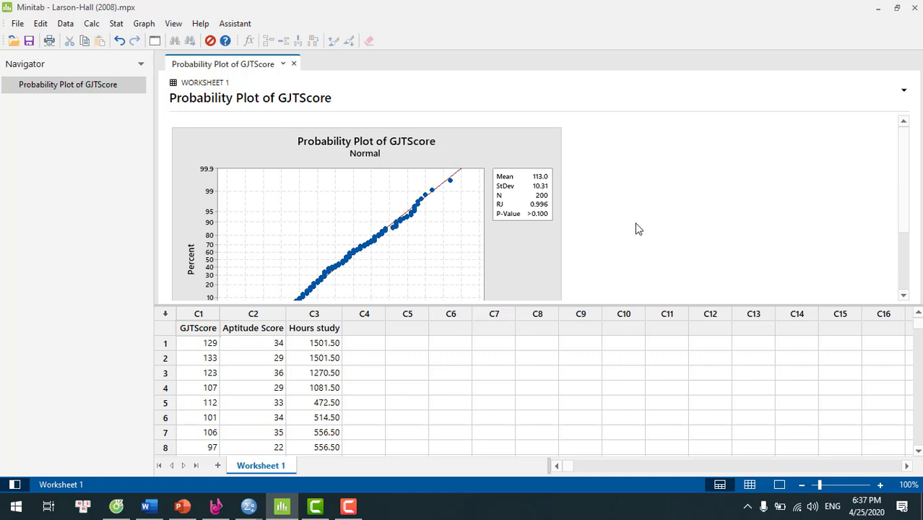
Step: Examine the GJTScore probability plot at enlarged size, including its fitted line and statistics table
scroll(638, 228, "down", 1)
scroll(638, 229, "down", 1)
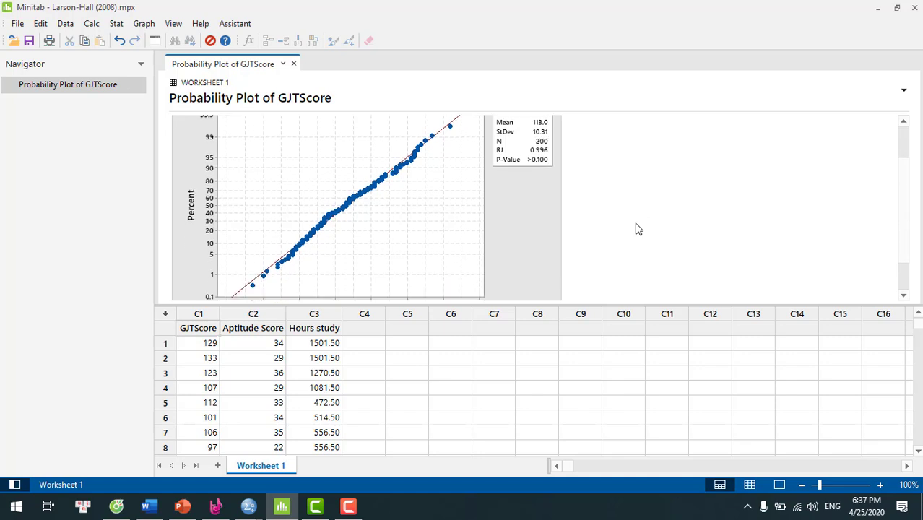
scroll(638, 229, "up", 1)
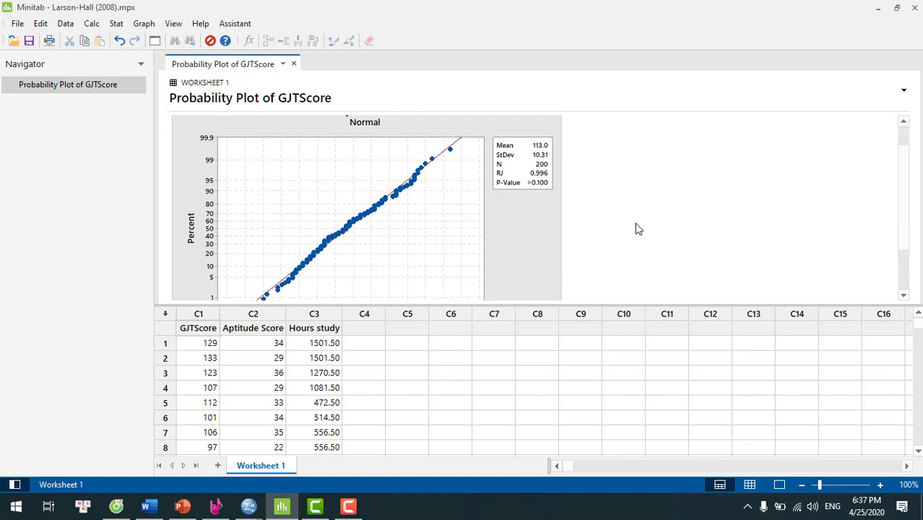
double_click(448, 241)
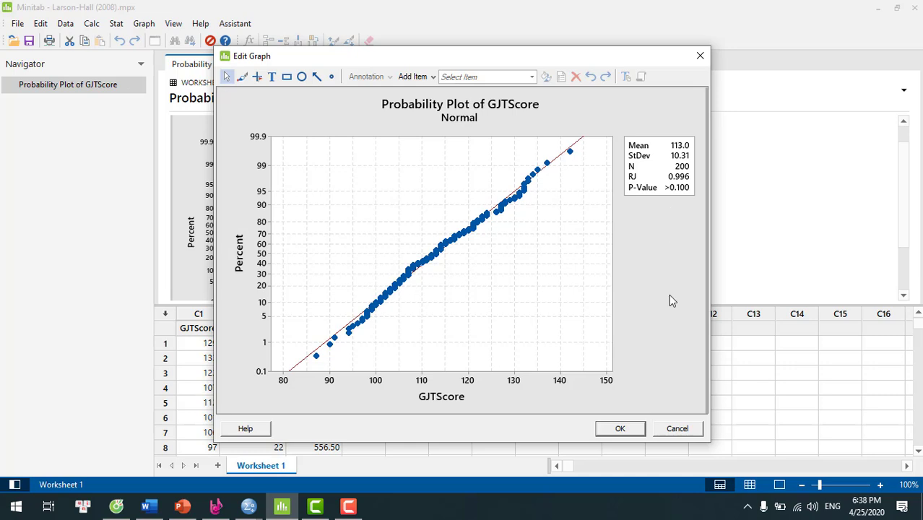
left_click(618, 436)
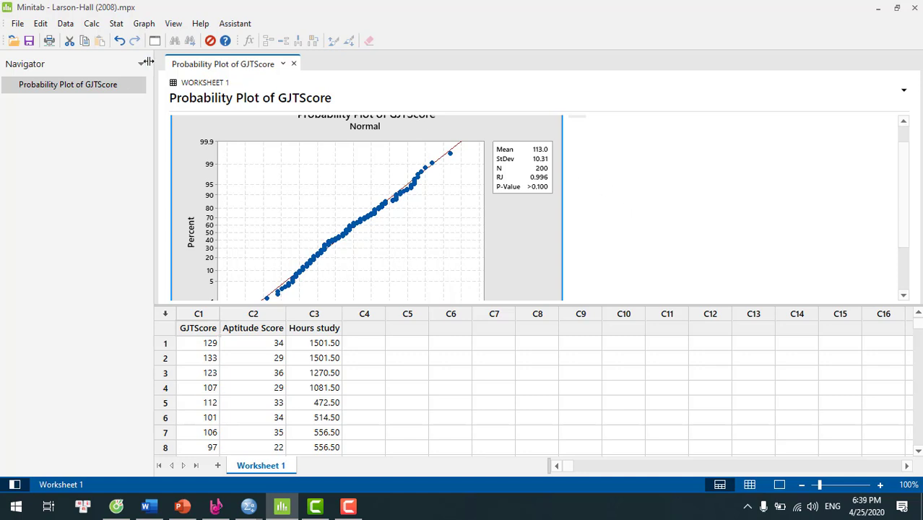
Step: Run a correlation analysis between Hours study and GJTScore
left_click(117, 25)
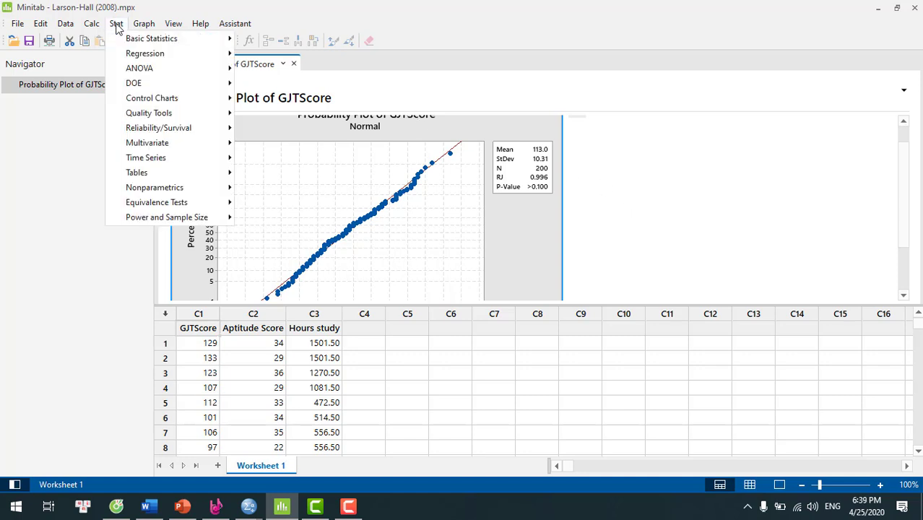
mouse_move(123, 42)
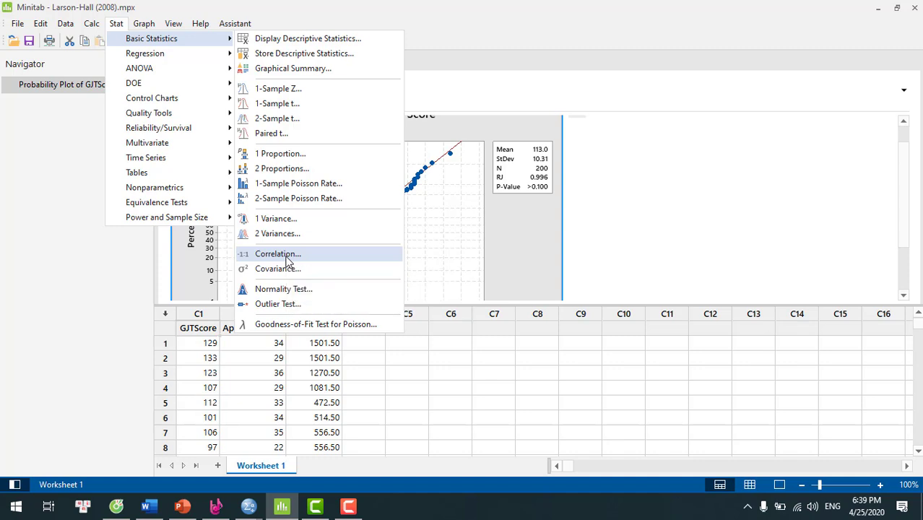
left_click(278, 254)
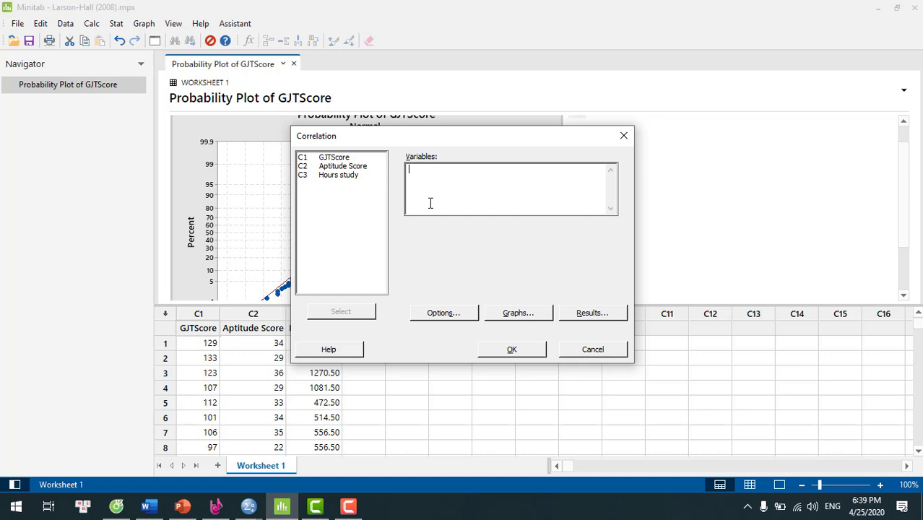
double_click(352, 179)
double_click(340, 160)
left_click(511, 350)
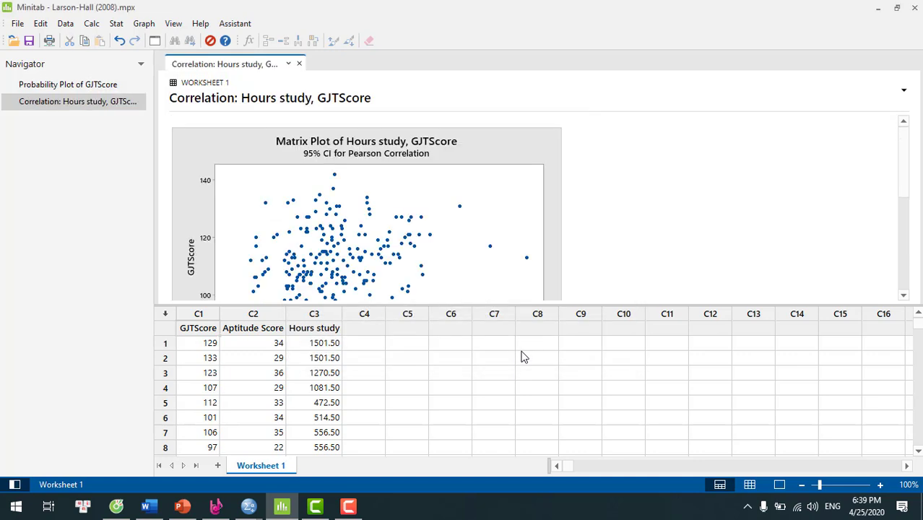
Step: Add a linear regression fit with intercept to the matrix plot of Hours study and GJTScore
left_click(473, 271)
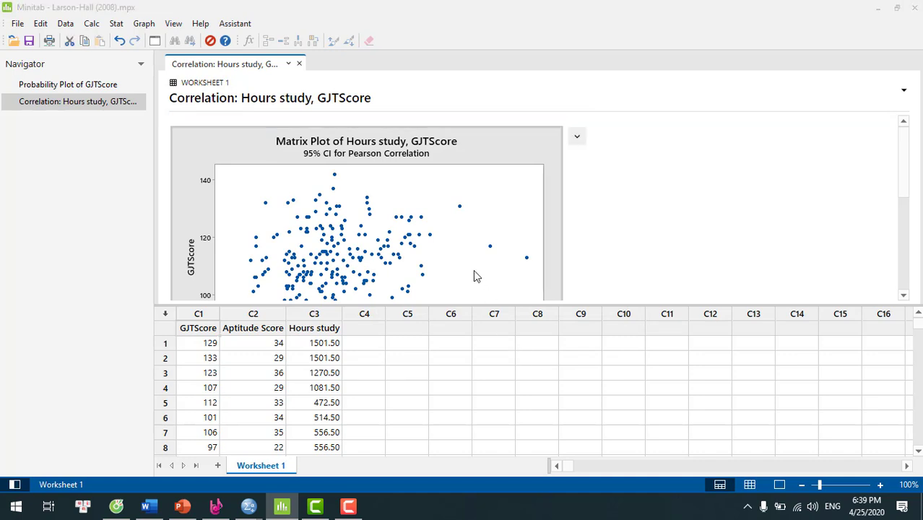
double_click(474, 276)
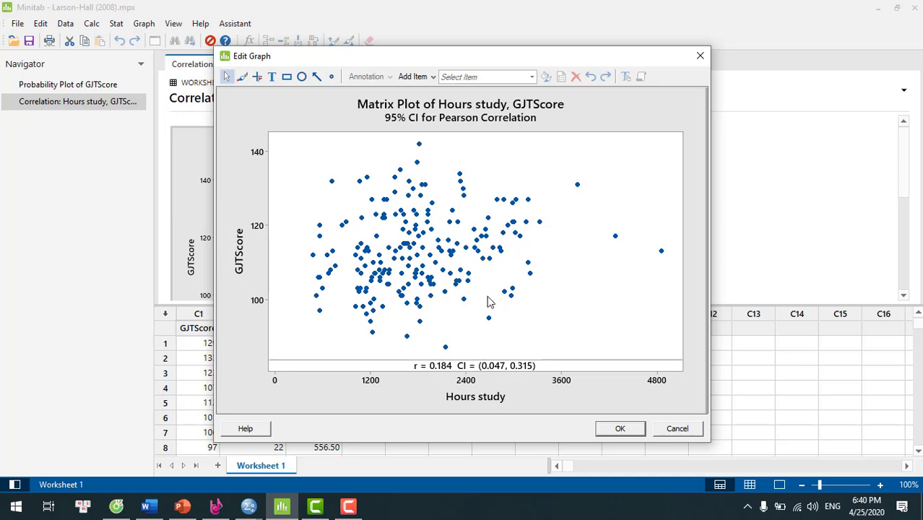
left_click(575, 295)
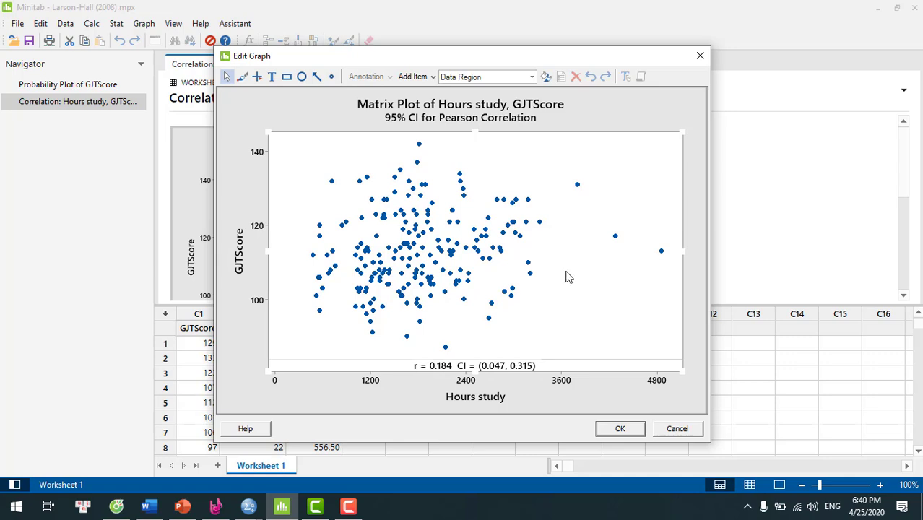
right_click(567, 276)
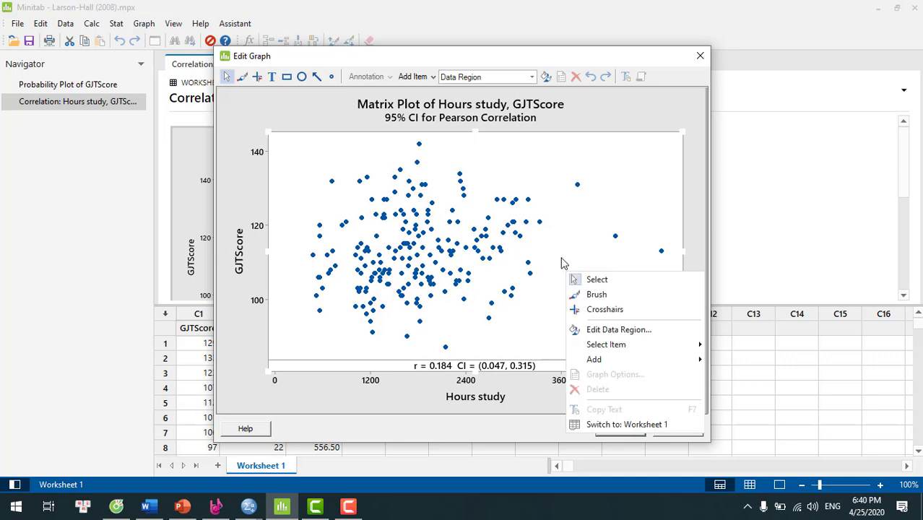
right_click(563, 263)
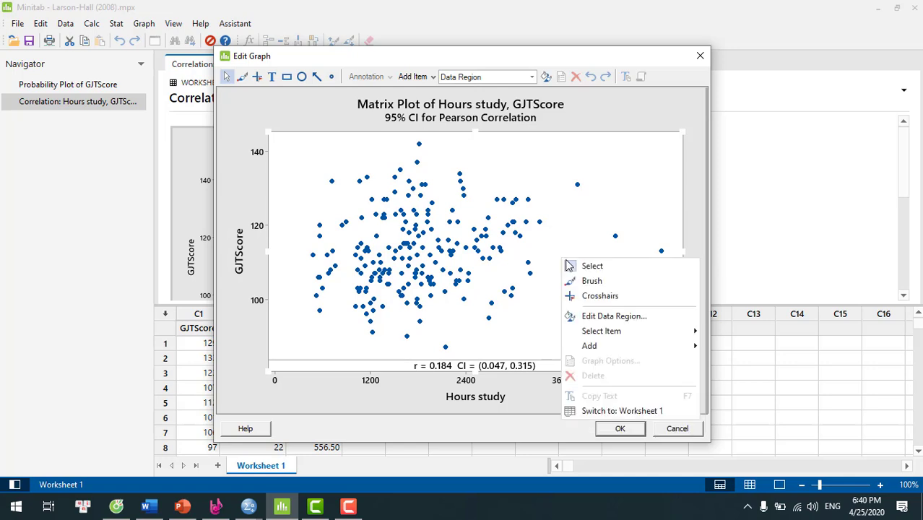
mouse_move(608, 348)
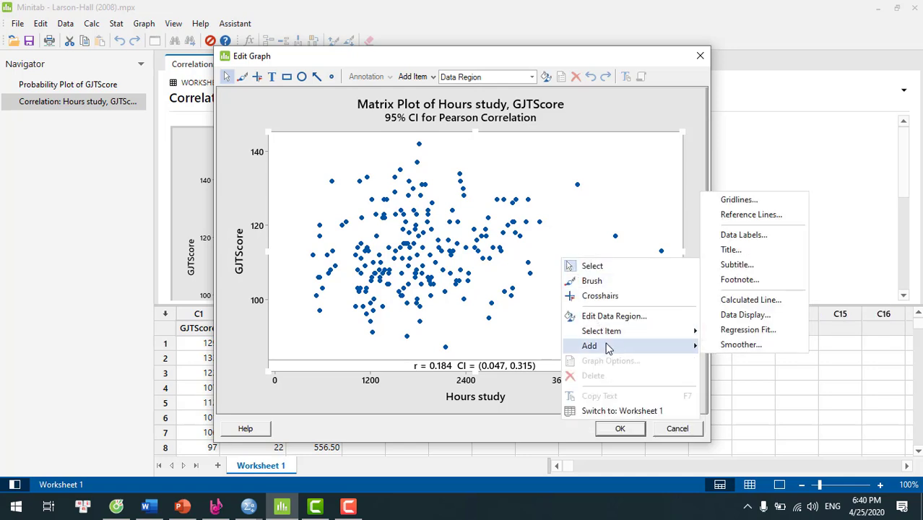
left_click(735, 336)
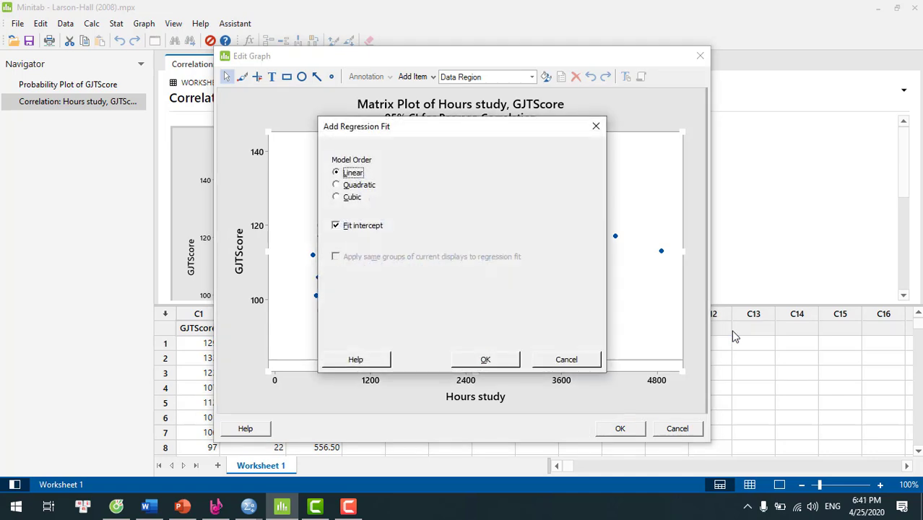
left_click(492, 361)
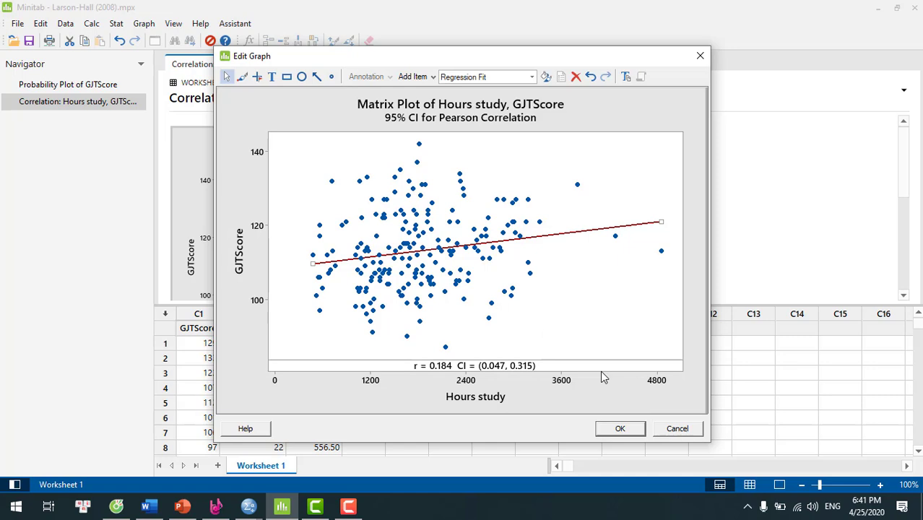
left_click(619, 429)
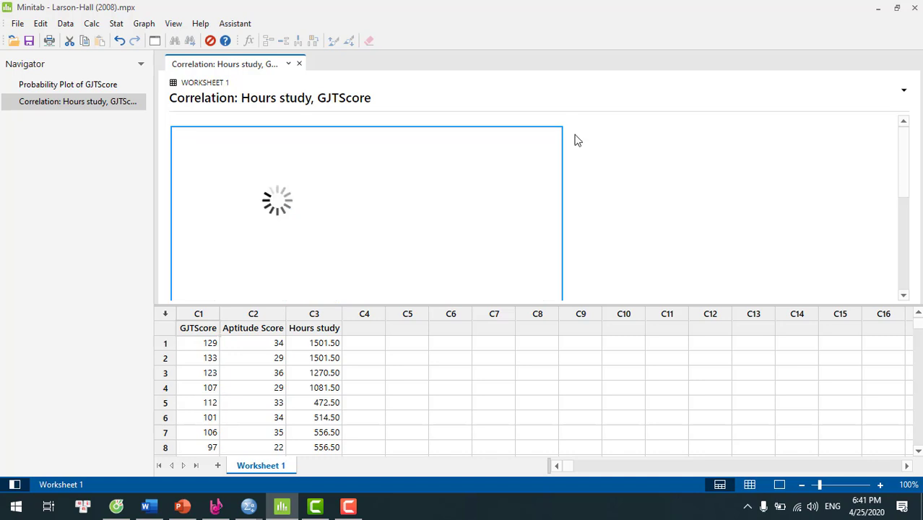
mouse_move(560, 148)
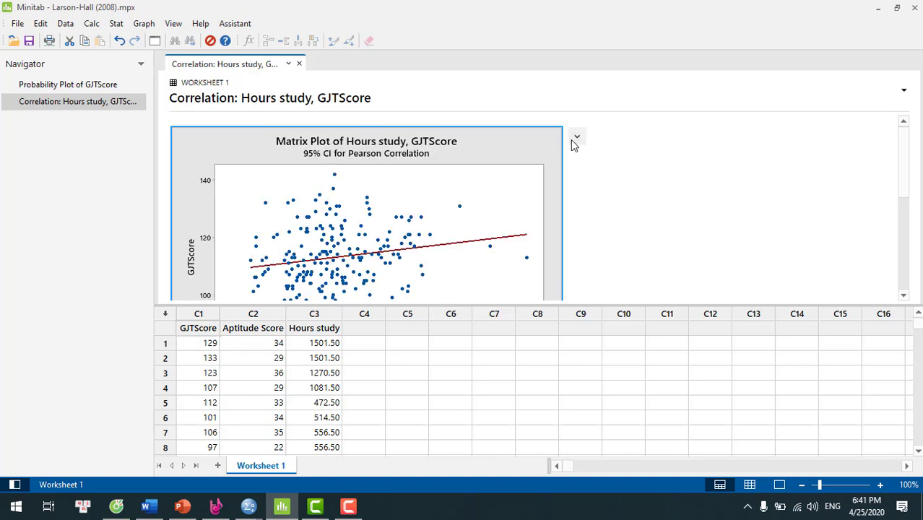
left_click(577, 139)
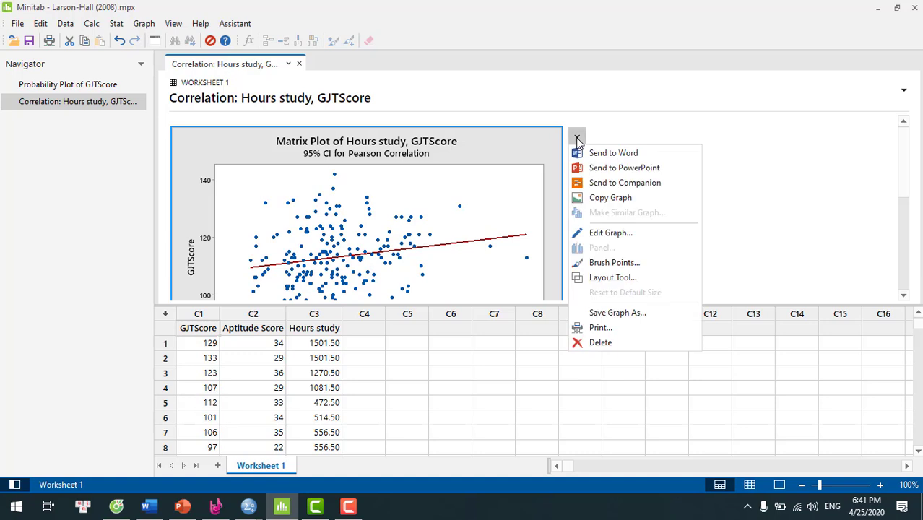
left_click(760, 189)
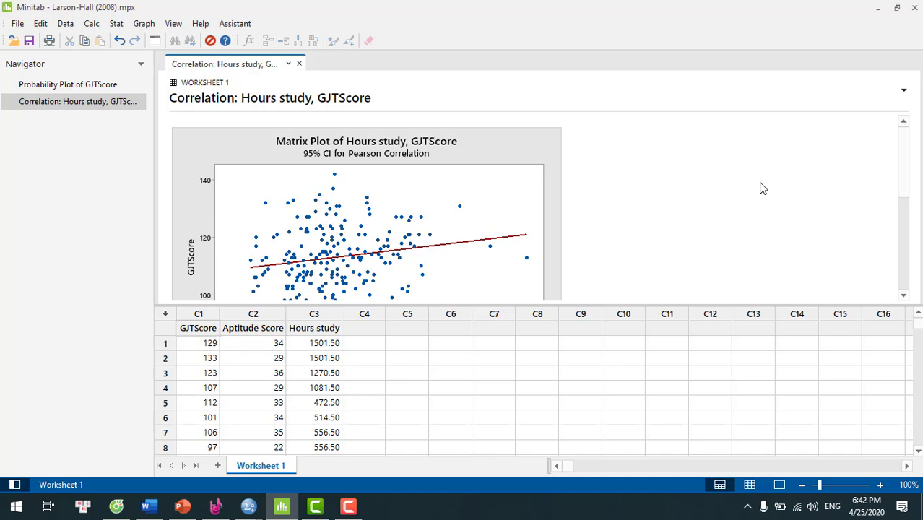
Step: Run the Assistant's simple regression with GJTScore as Y, Hours study as X, a linear model and alpha level 0.05
left_click(235, 25)
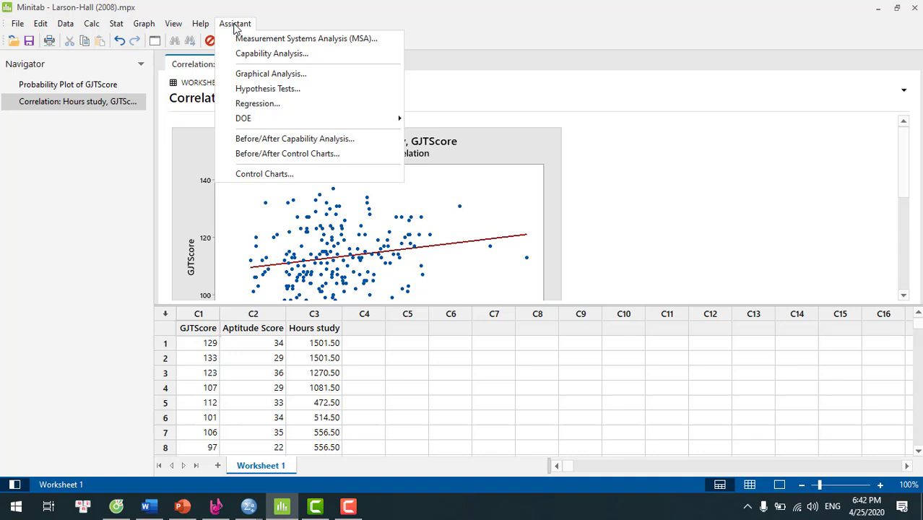
left_click(258, 105)
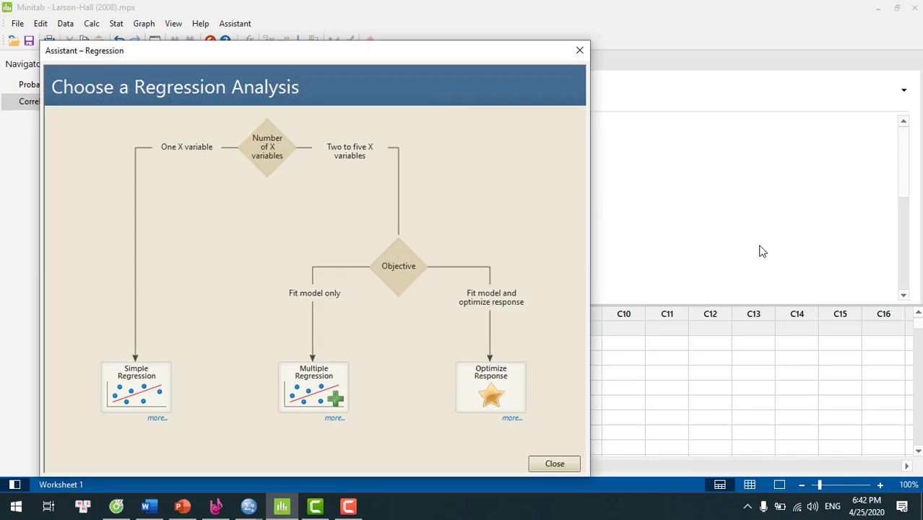
left_click(144, 387)
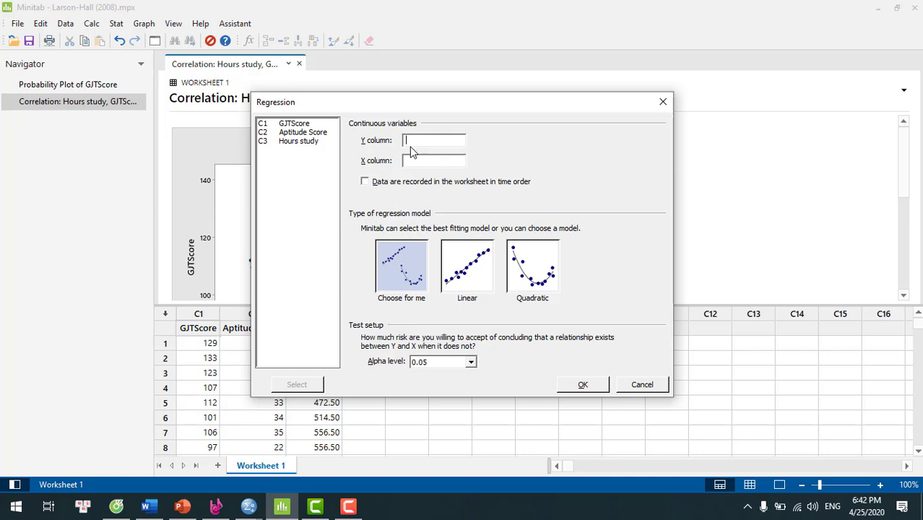
double_click(304, 125)
double_click(316, 142)
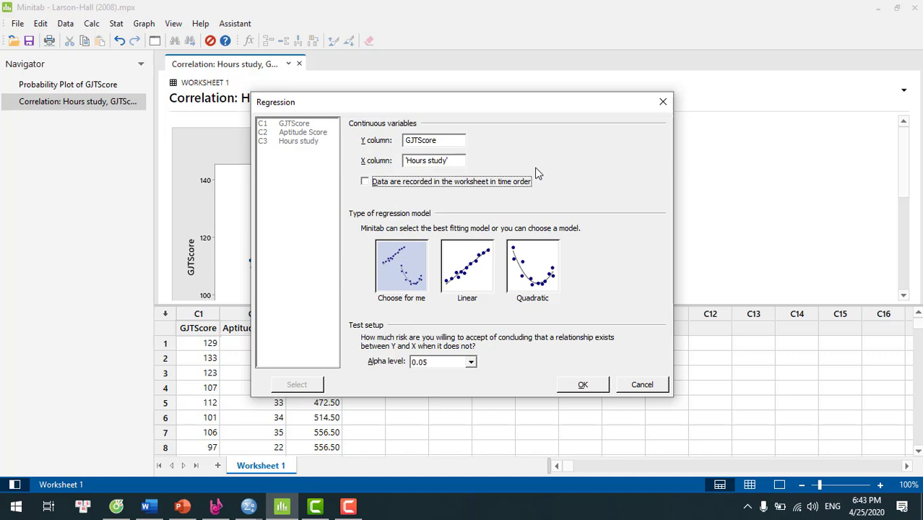
left_click(467, 282)
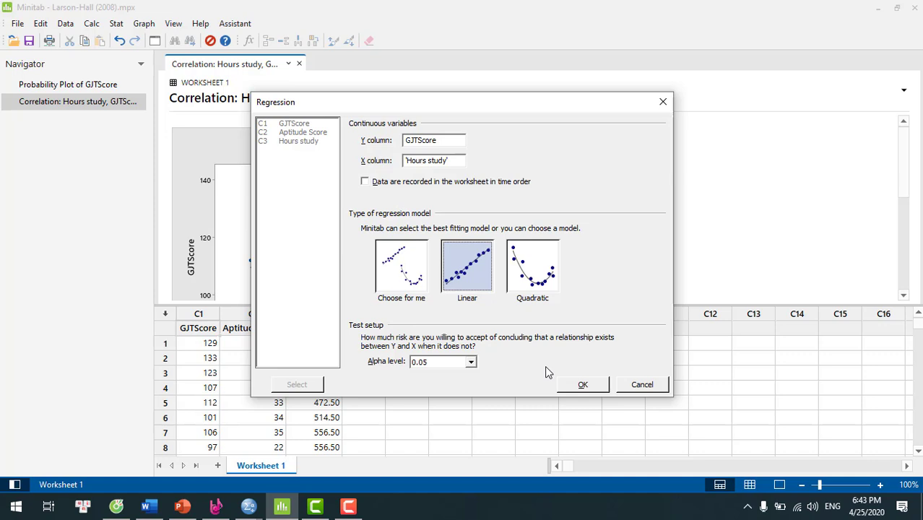
left_click(582, 386)
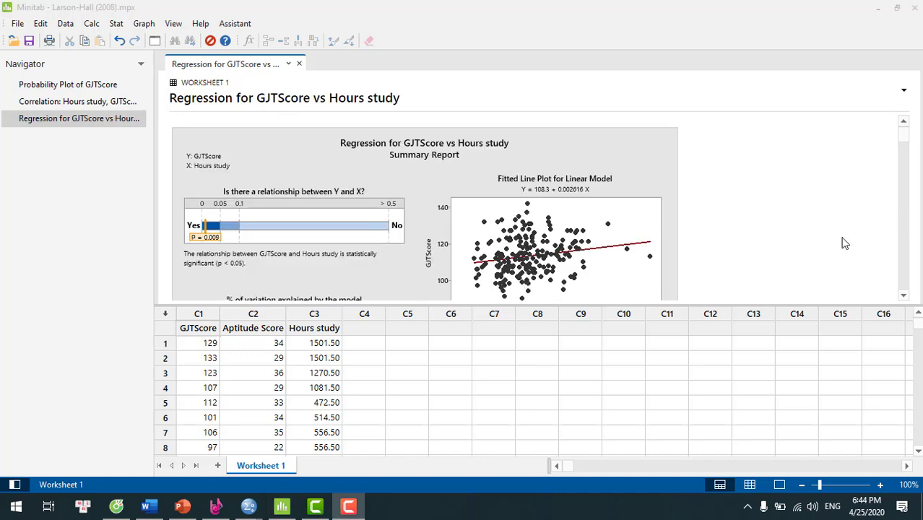
Step: Examine the regression Summary Report at enlarged size, including the explanations of the correlation and R-squared bars
double_click(566, 158)
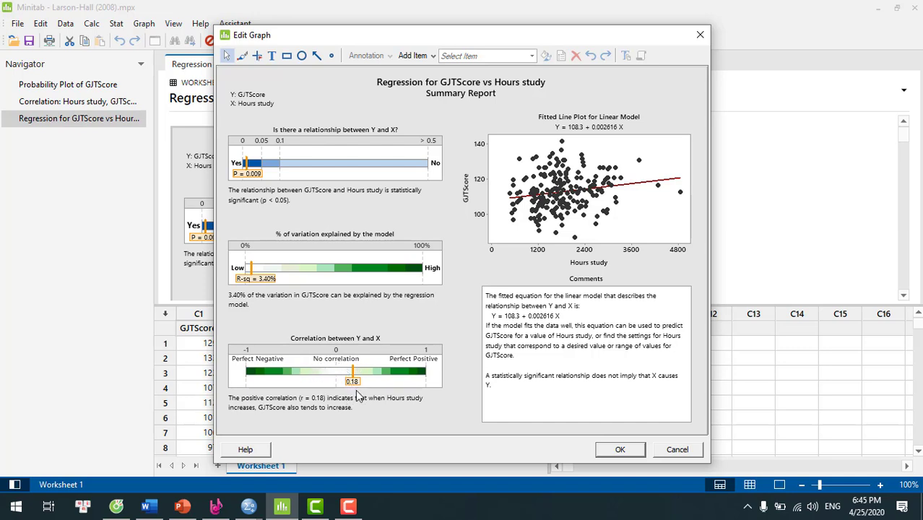
mouse_move(356, 396)
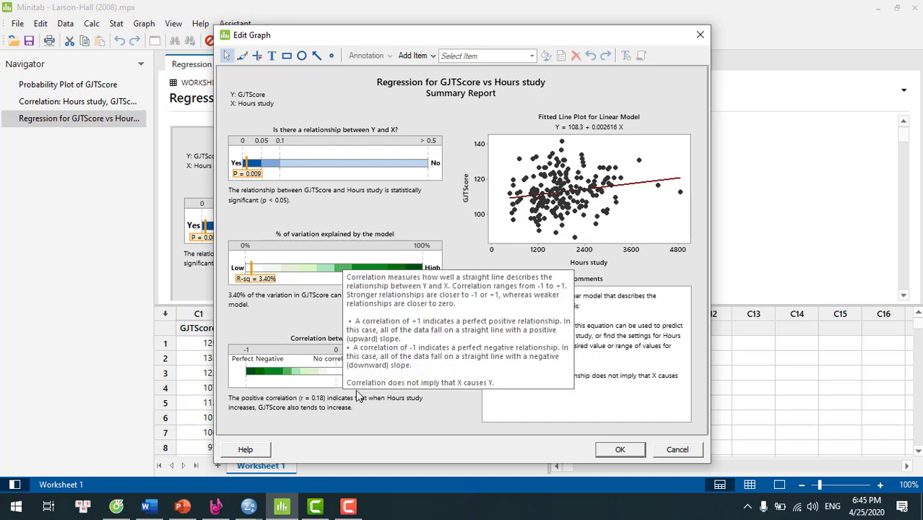
left_click(410, 411)
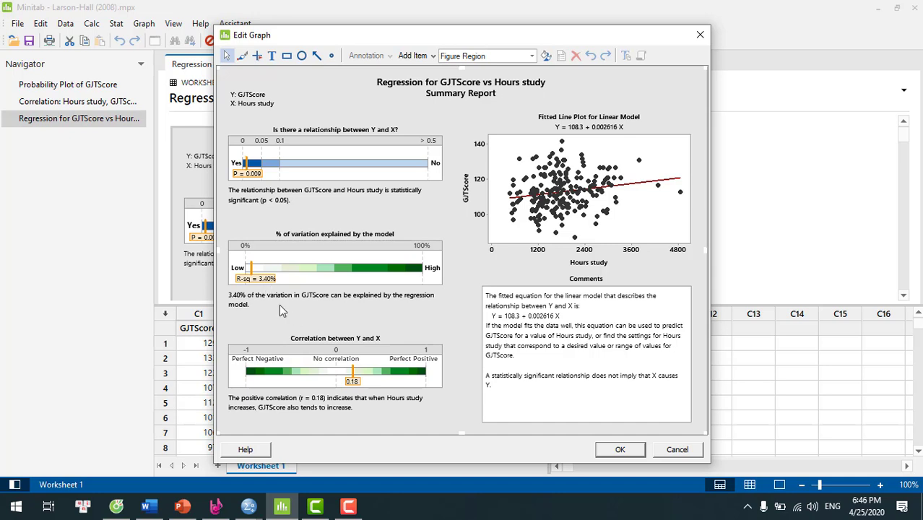
mouse_move(282, 309)
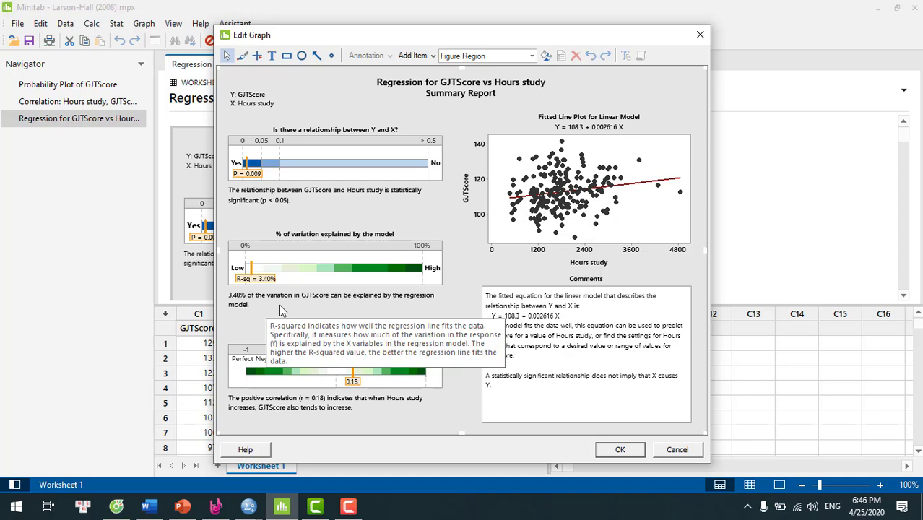
mouse_move(329, 167)
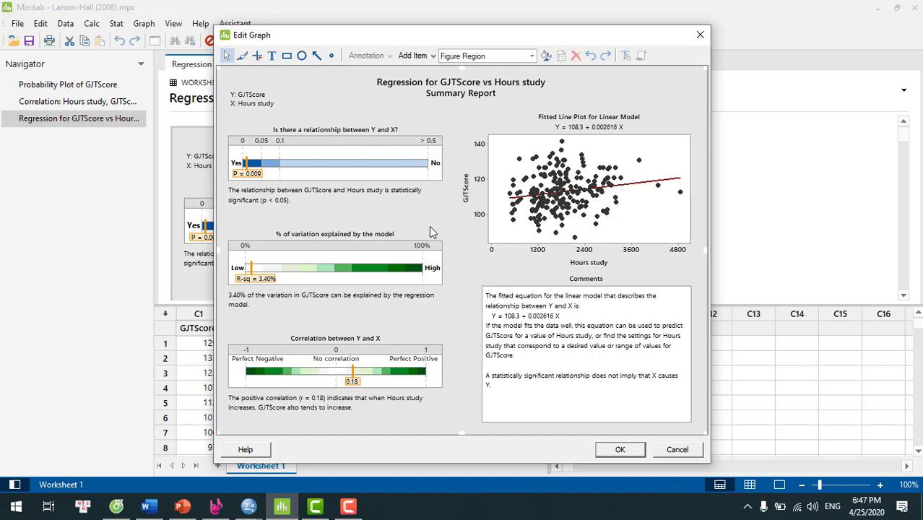
left_click(622, 449)
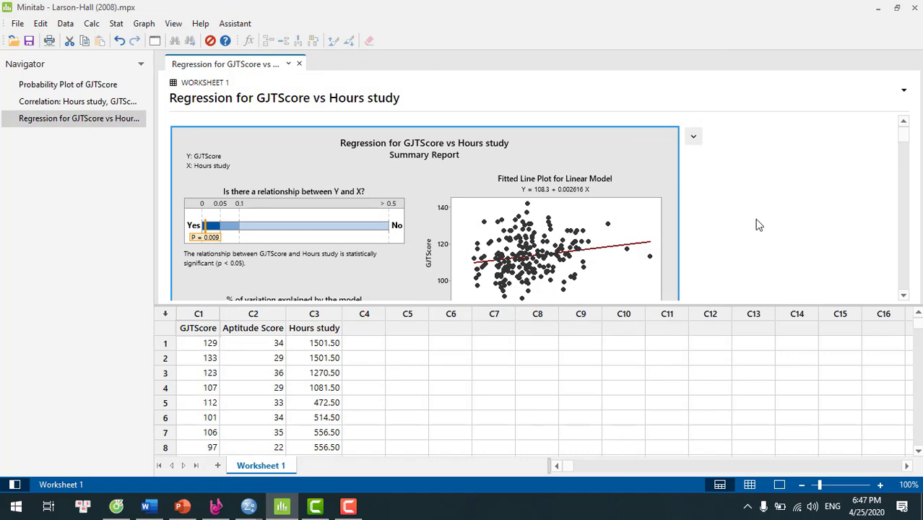
left_click(695, 138)
left_click(694, 136)
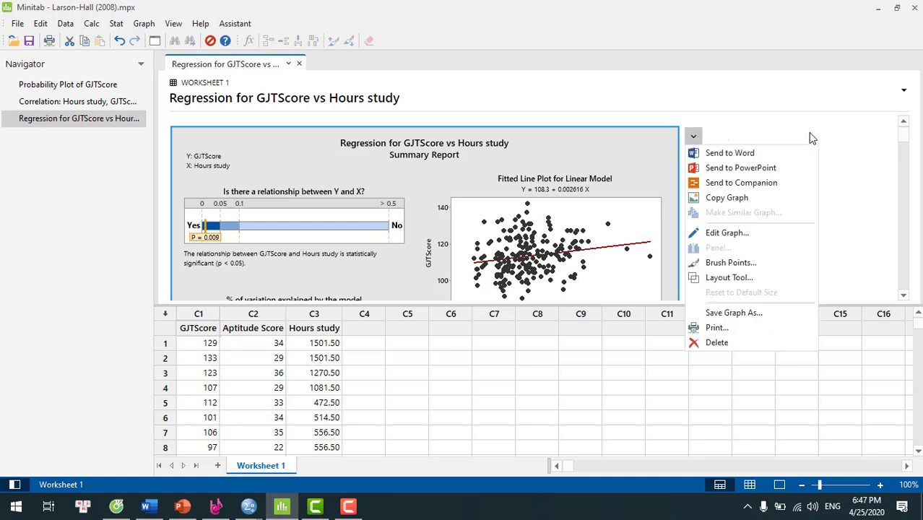
left_click(871, 160)
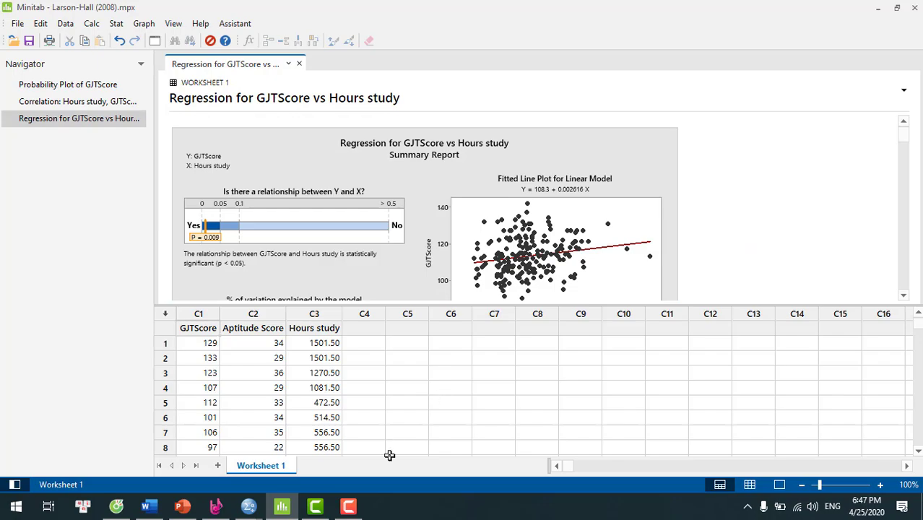
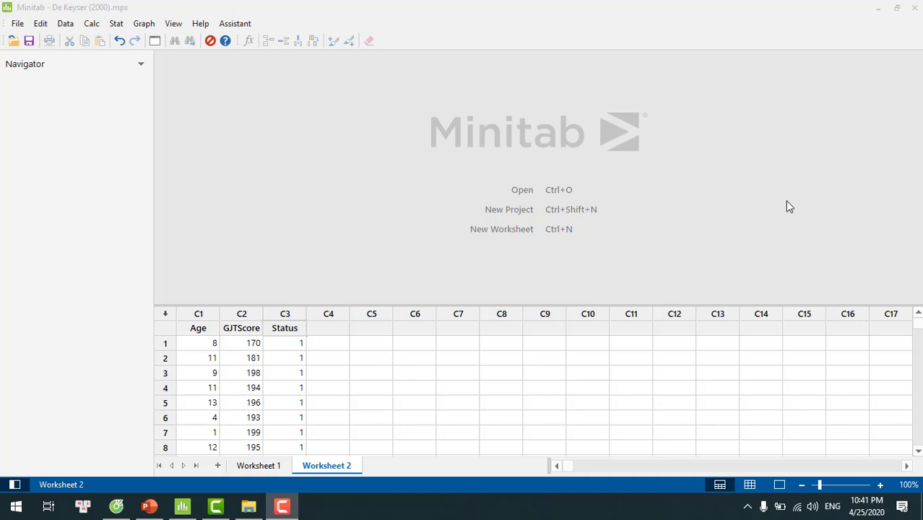
Step: Create a simple scatterplot with GJTScore as the Y variable and Age as the X variable from the De Keyser (2000) data
left_click(141, 26)
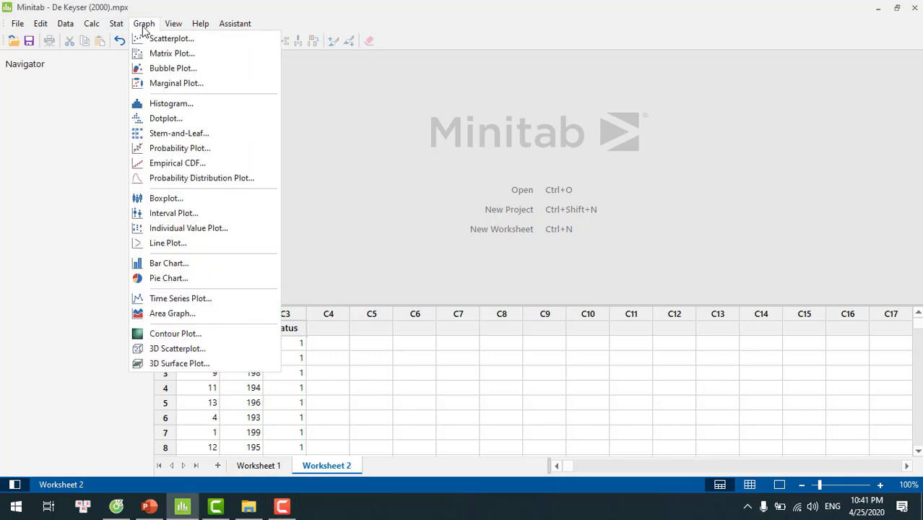
left_click(155, 39)
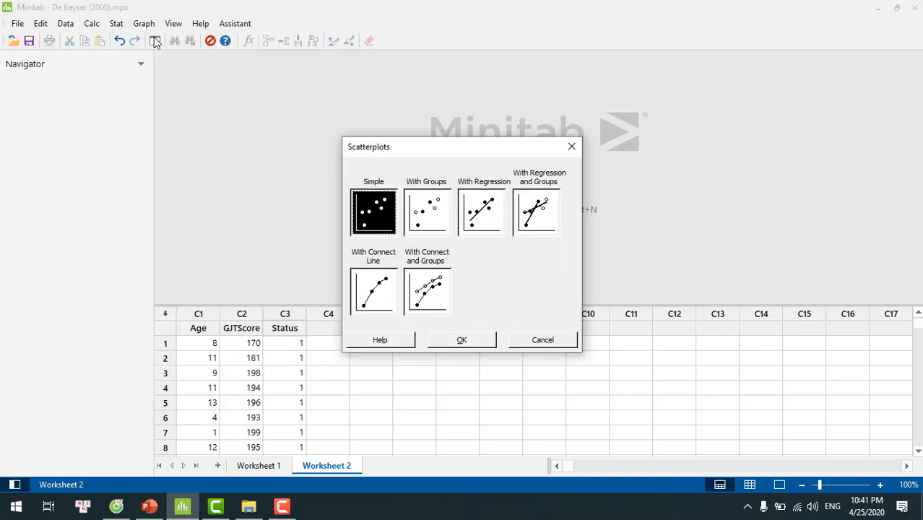
double_click(378, 222)
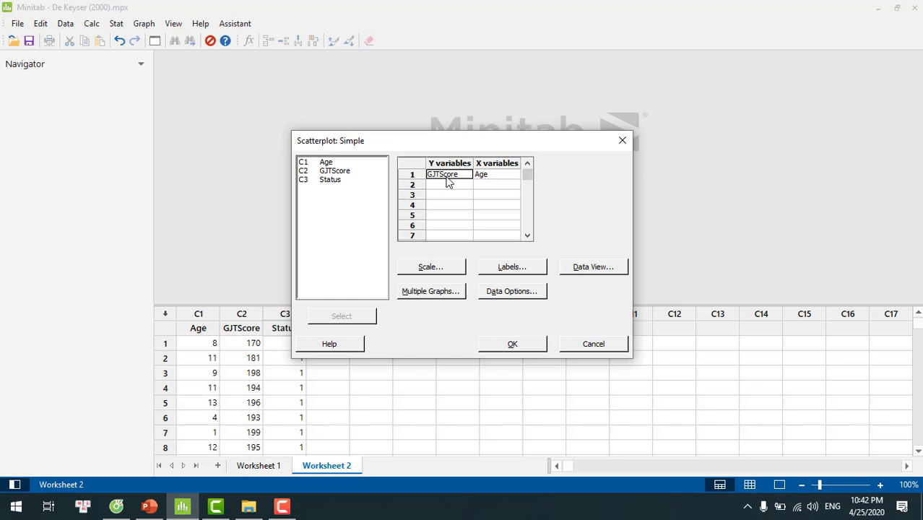
left_click(511, 345)
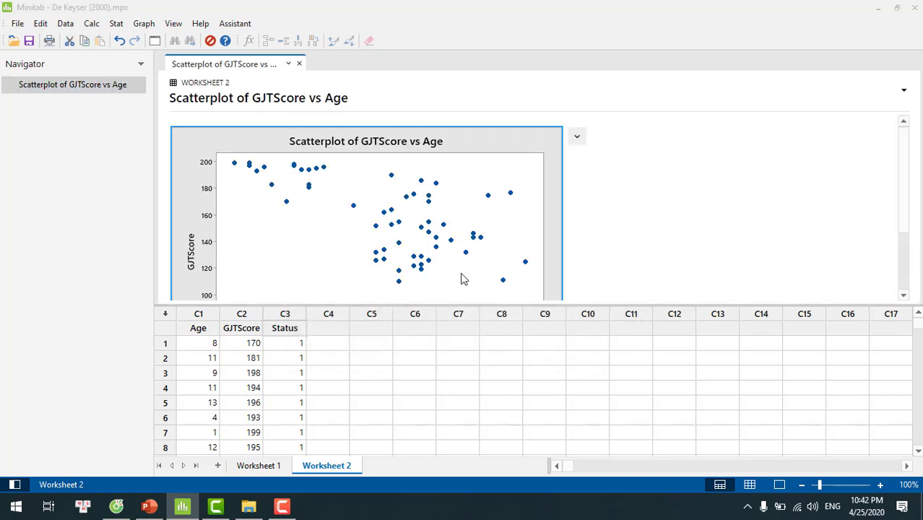
Step: Examine the scatterplot of GJTScore vs Age at enlarged size and look through the Status values down the worksheet
double_click(463, 279)
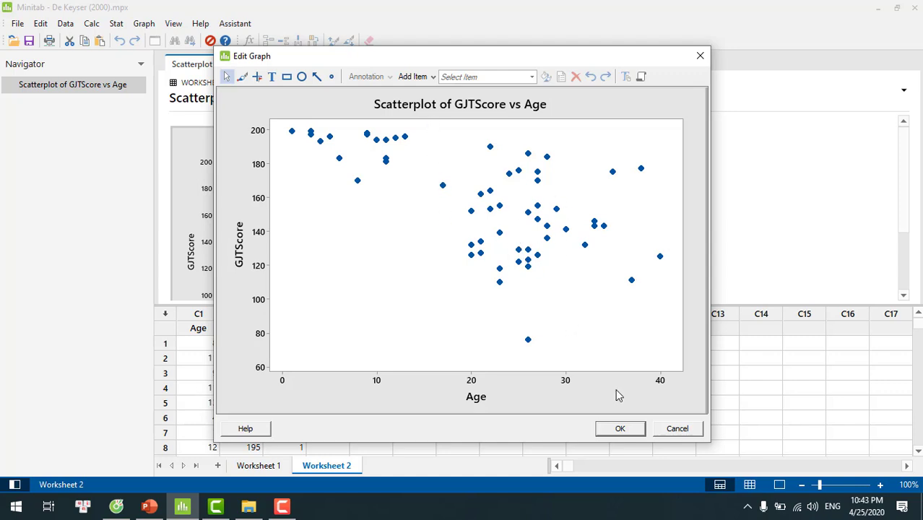
left_click(619, 429)
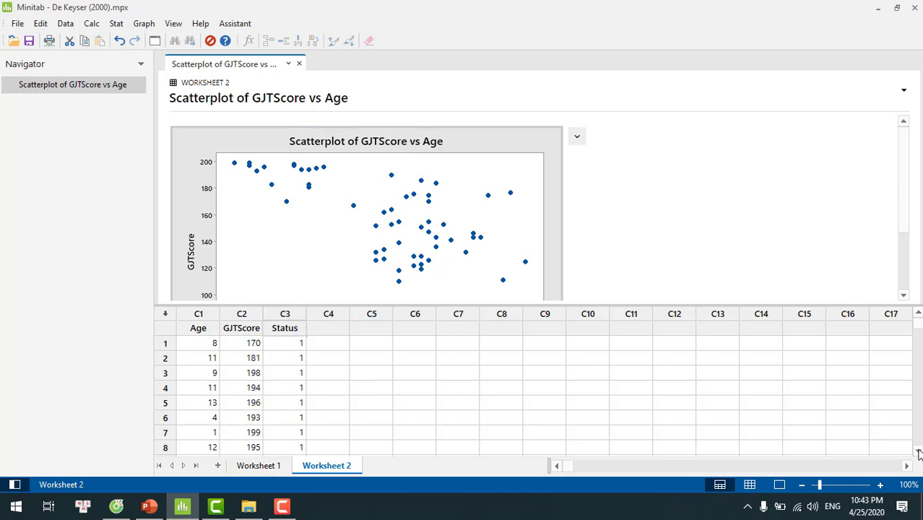
left_click(918, 452)
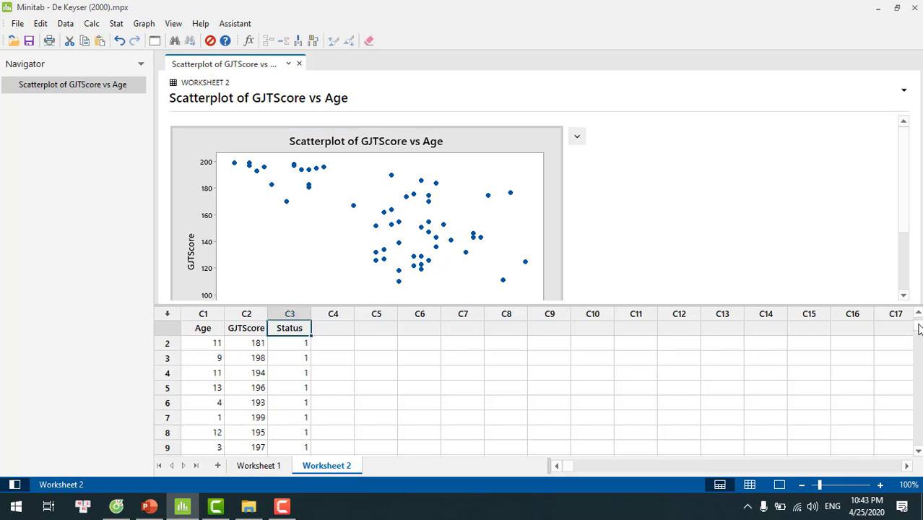
left_click_drag(918, 324, 920, 371)
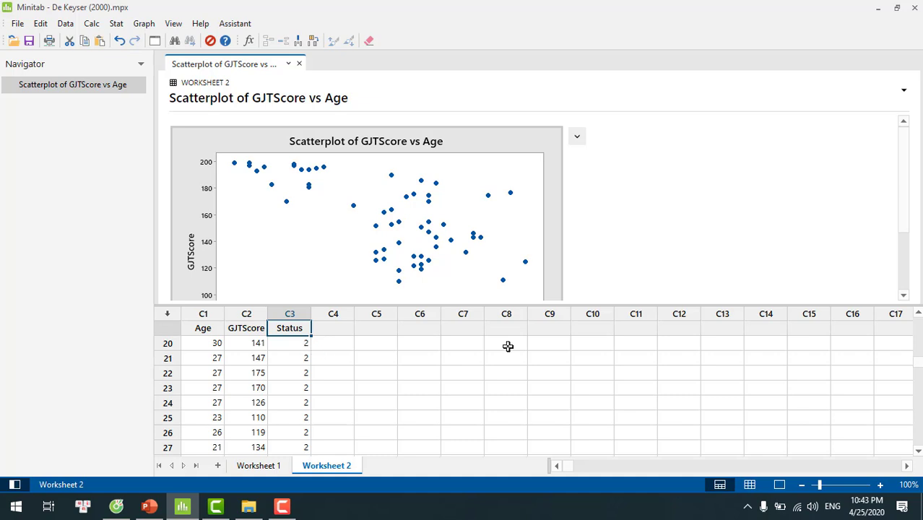
left_click_drag(919, 361, 916, 315)
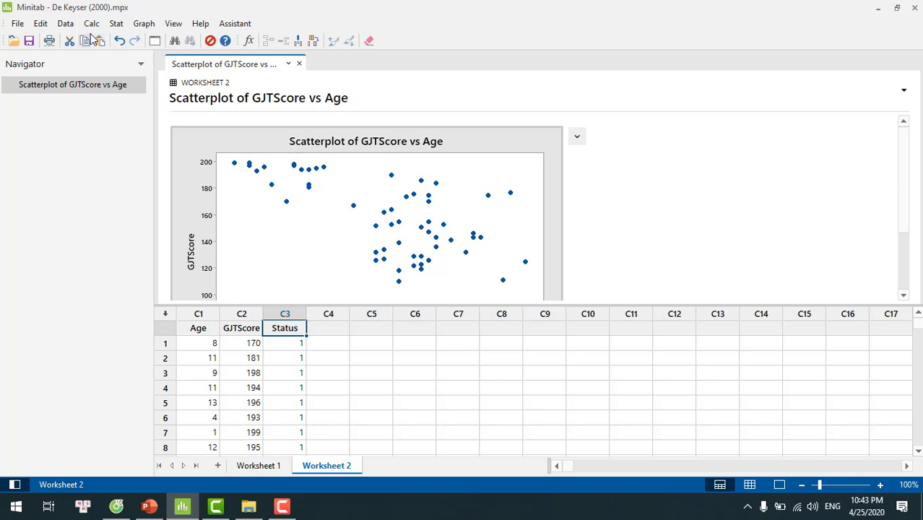
Step: Display descriptive statistics for GJTScore grouped by Status
left_click(113, 24)
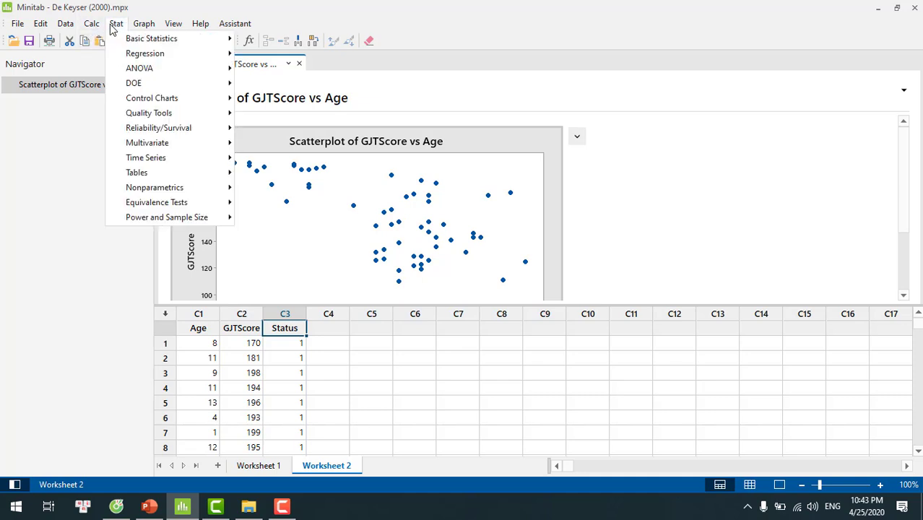
mouse_move(132, 45)
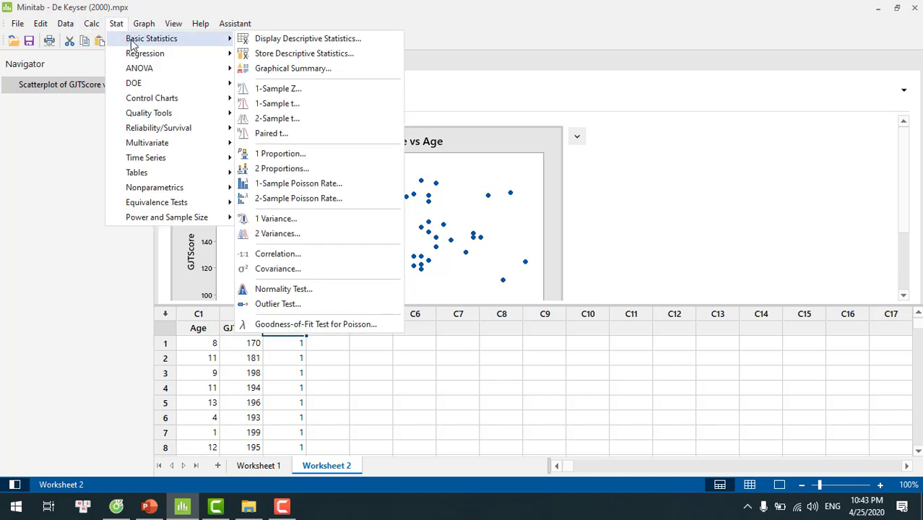
left_click(290, 38)
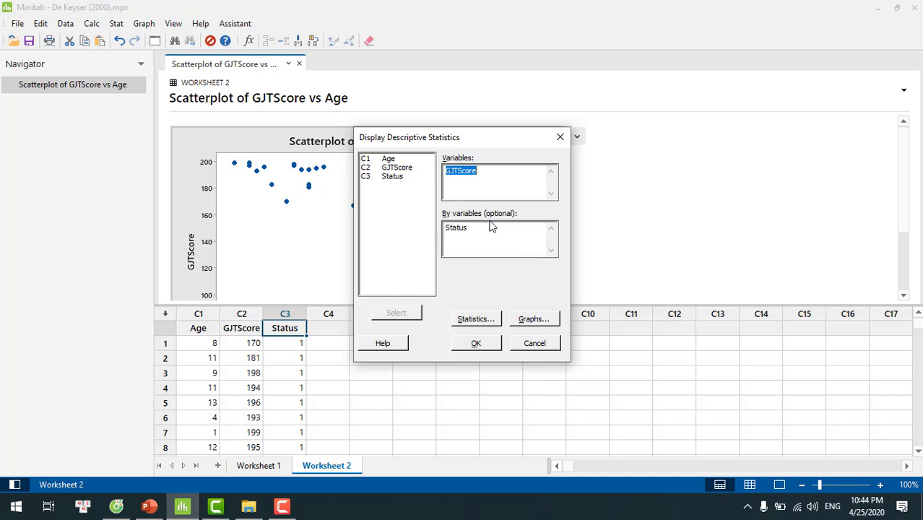
left_click(482, 346)
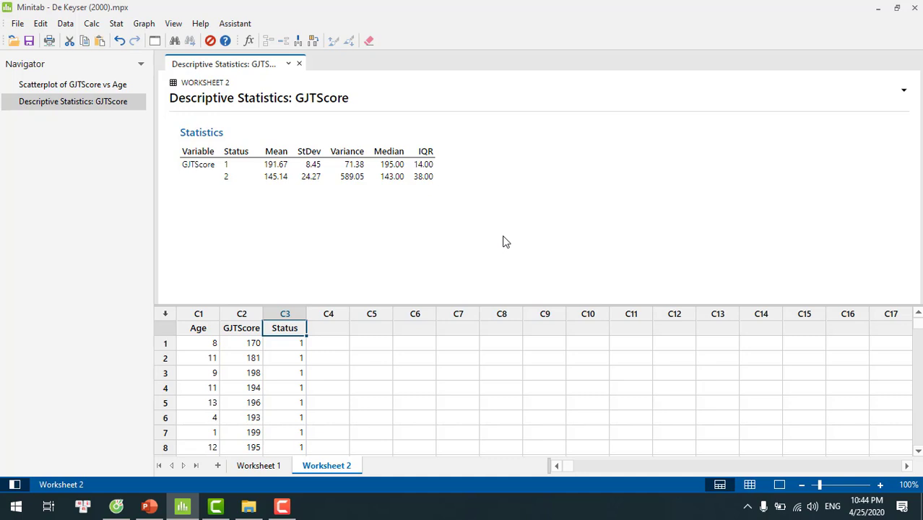
Step: Set up a recode to text for the Status column using the Recode individual values method
left_click(65, 25)
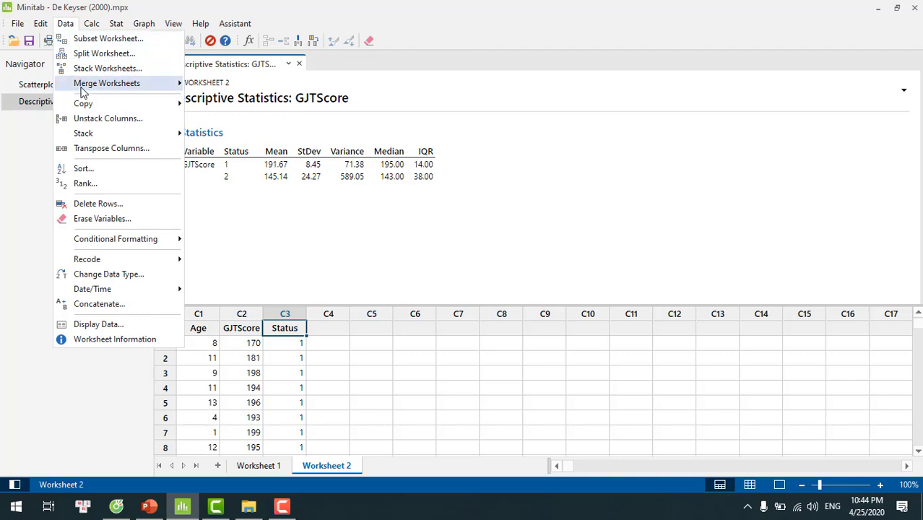
mouse_move(96, 264)
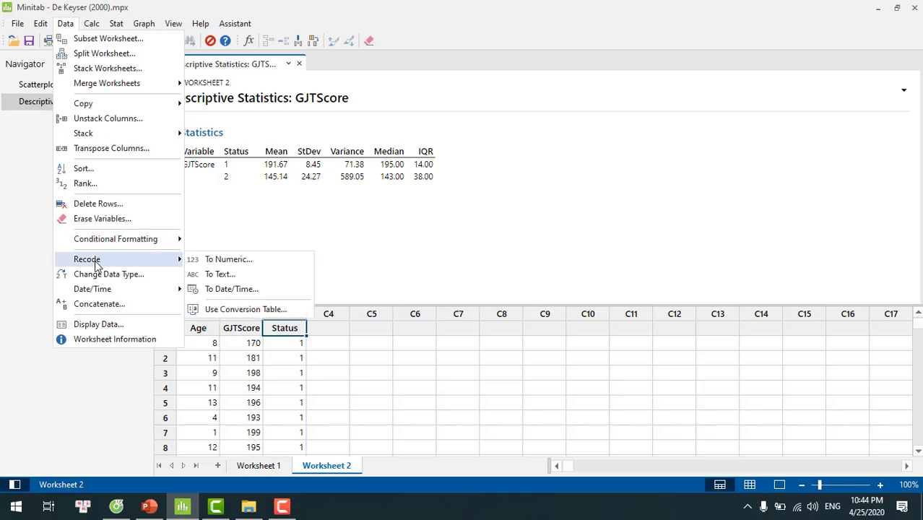
left_click(227, 275)
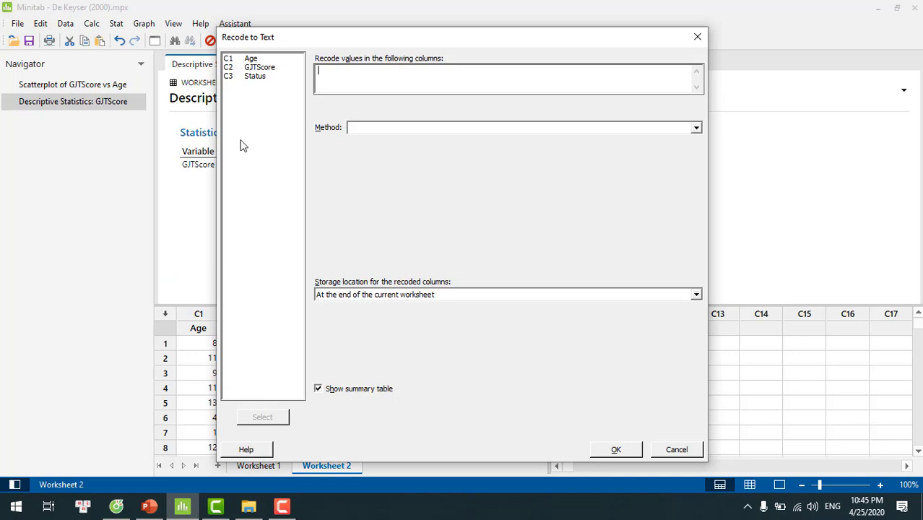
left_click(257, 77)
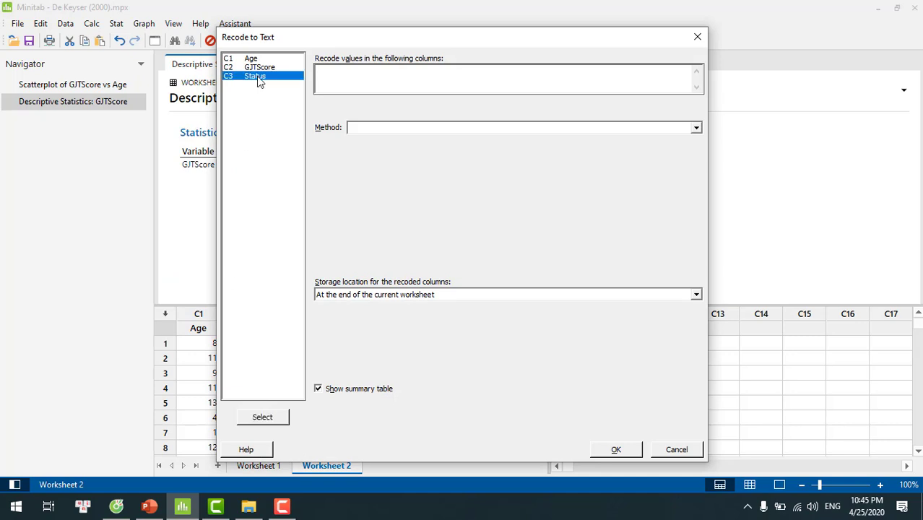
double_click(256, 76)
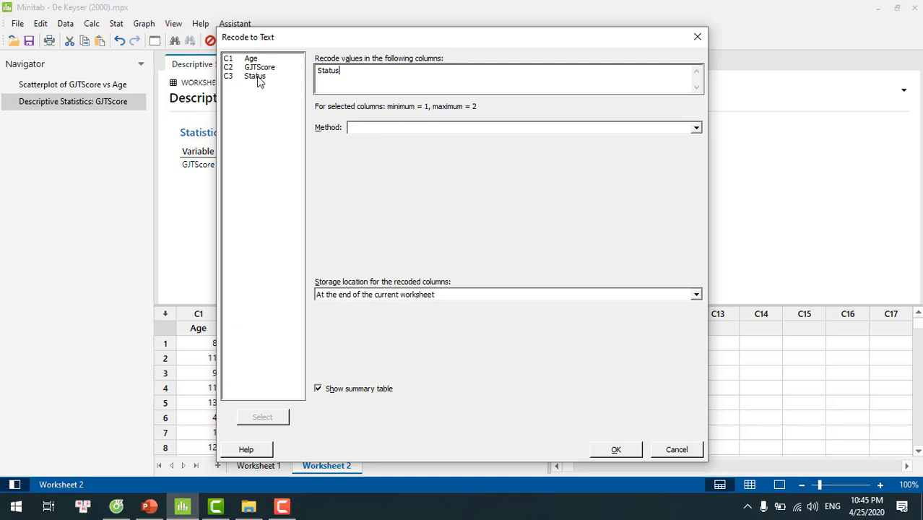
left_click(696, 127)
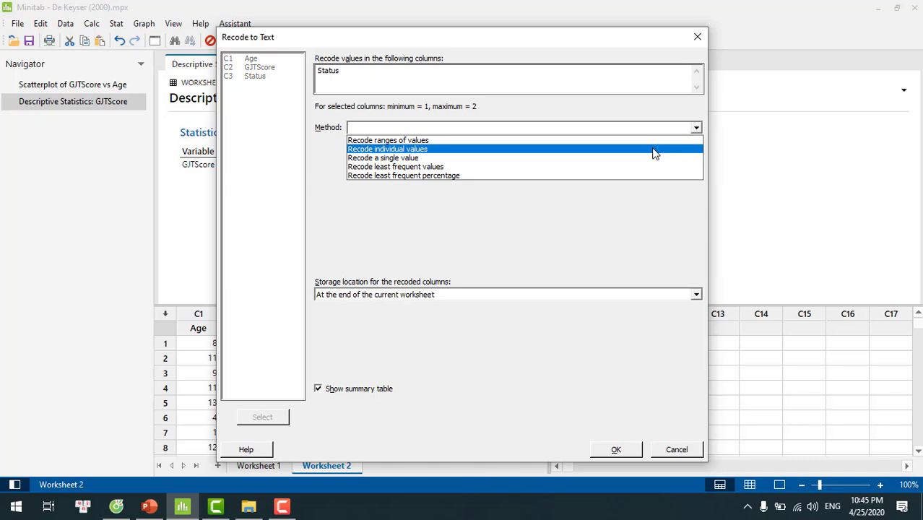
left_click(654, 151)
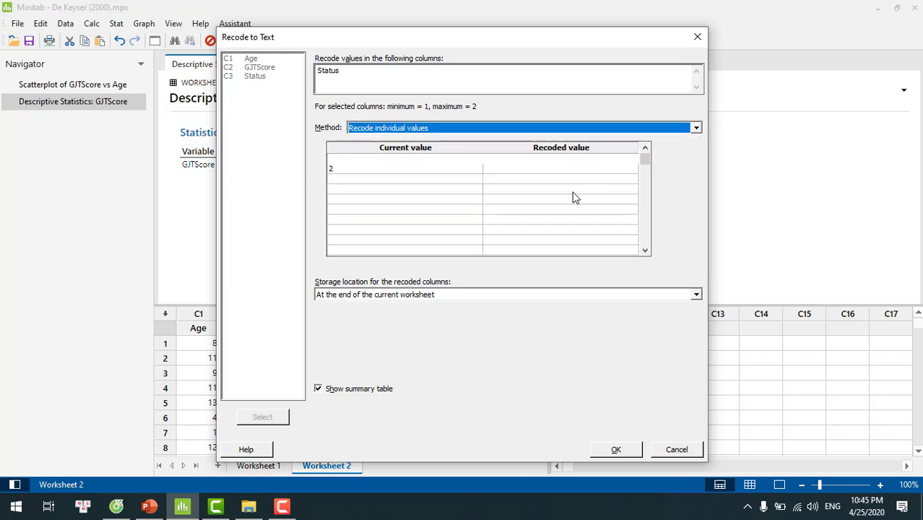
Step: Recode Status value 1 as "Under 15" and value 2 as "Over 15", and check the recoded rows in the worksheet
left_click(549, 159)
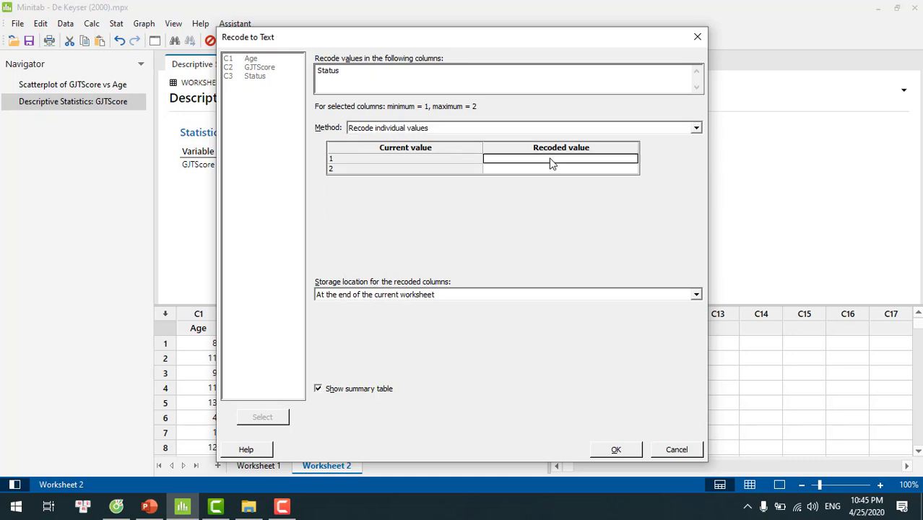
type("un")
key("BackSpace")
key("BackSpace")
type("Un")
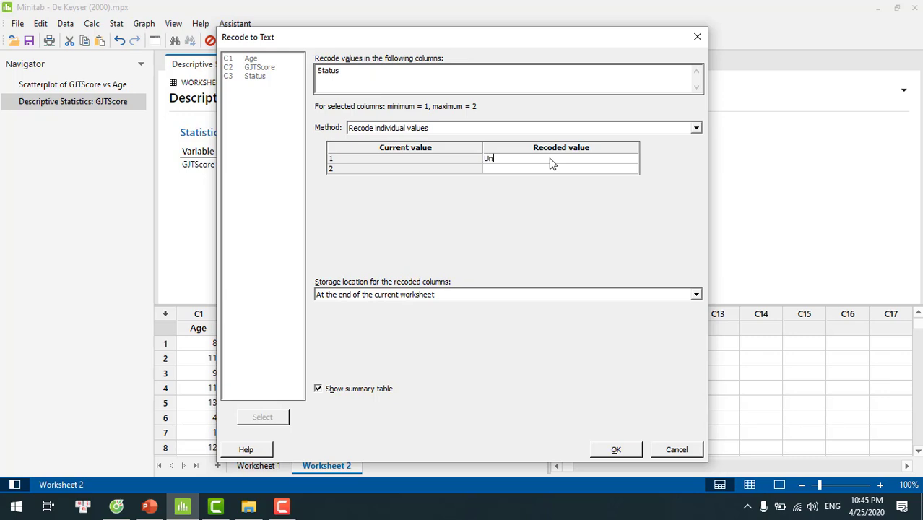
type("der 15")
left_click(530, 170)
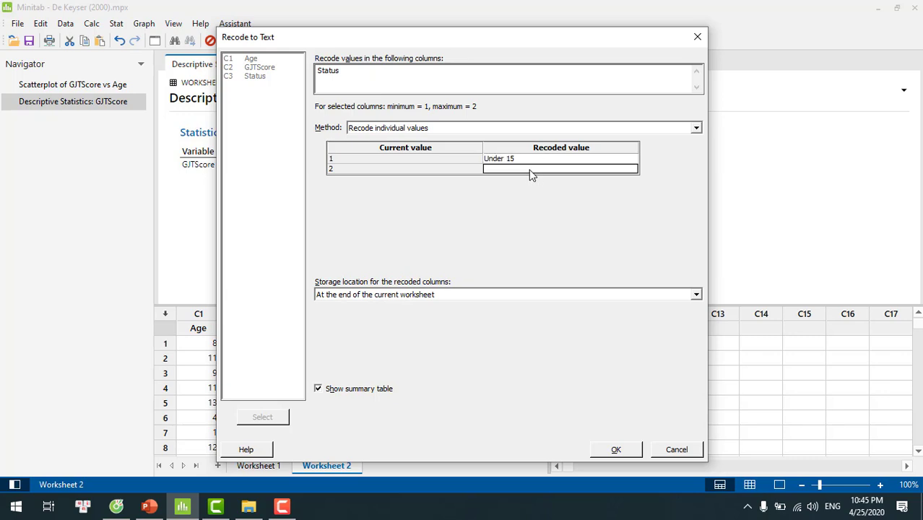
type("Over 15")
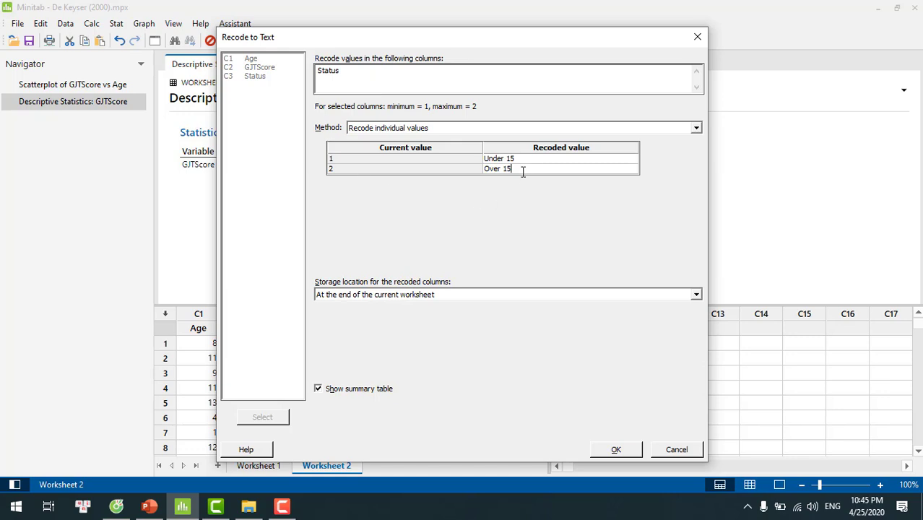
left_click(618, 453)
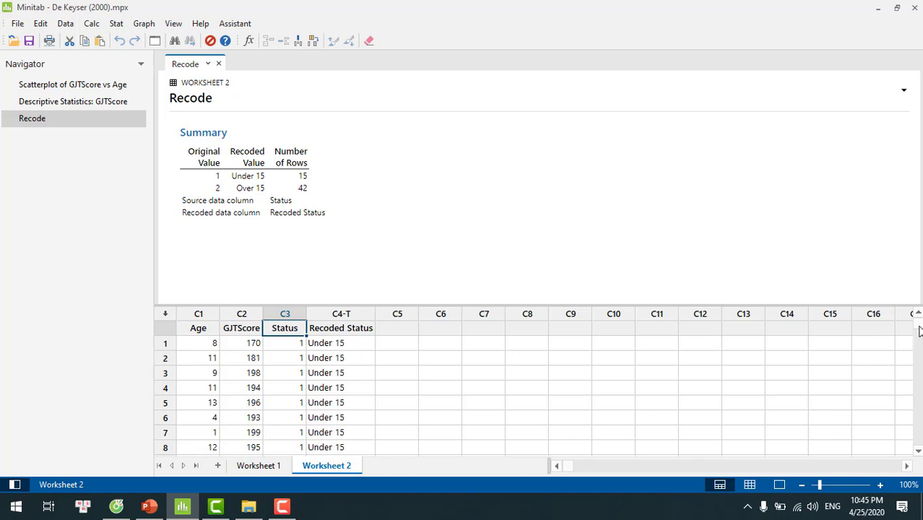
left_click_drag(918, 328, 918, 366)
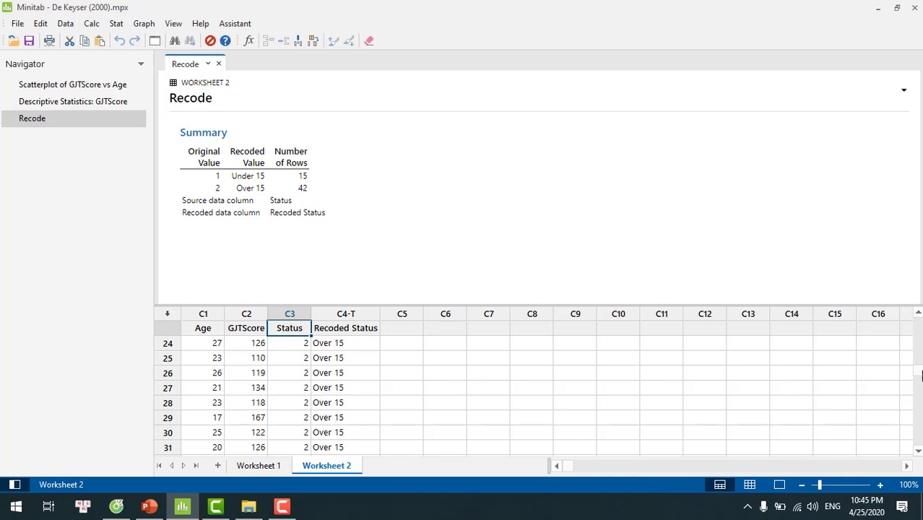
Step: Display descriptive statistics for GJTScore grouped by Recoded Status instead of Status
left_click_drag(919, 373, 918, 315)
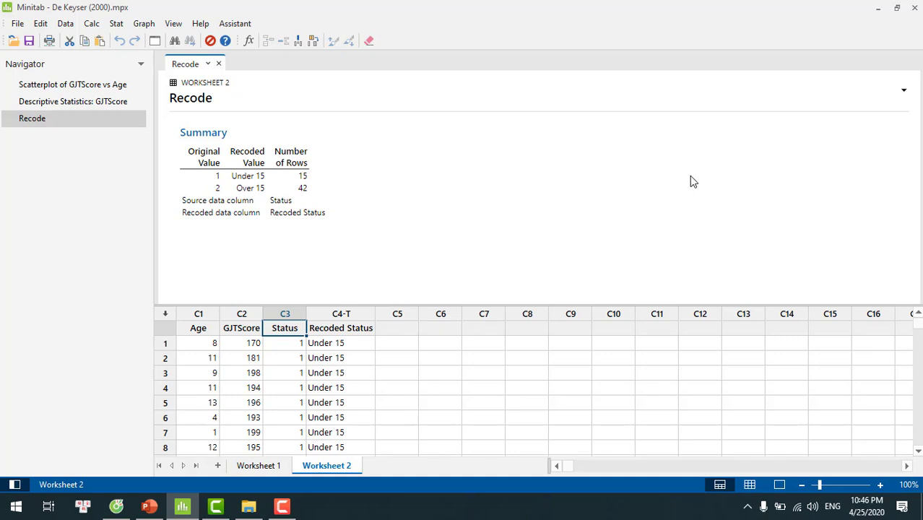
left_click(115, 23)
mouse_move(128, 43)
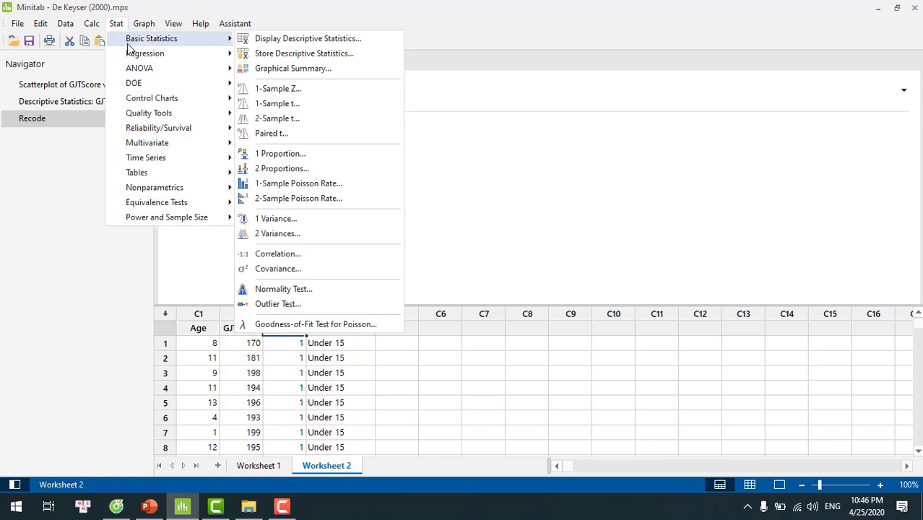
left_click(301, 41)
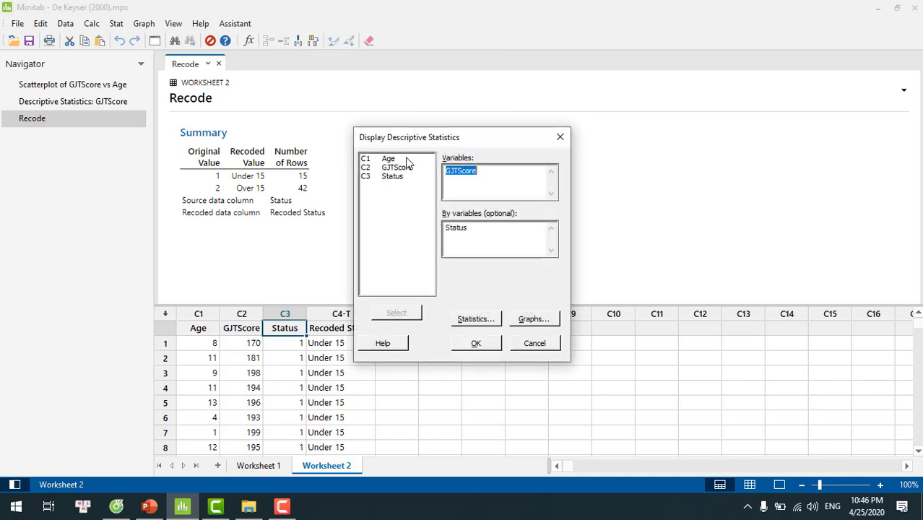
left_click(480, 228)
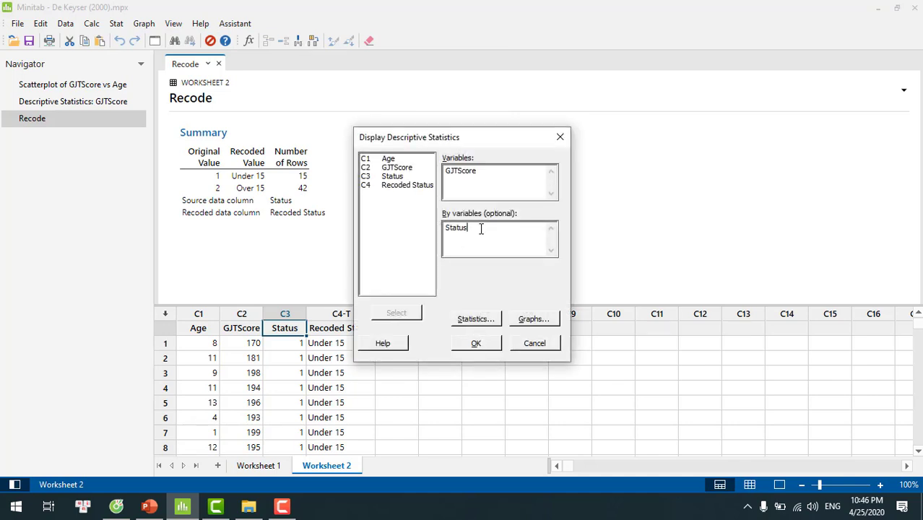
key("BackSpace")
key("BackSpace")
key("BackSpace")
key("BackSpace")
key("BackSpace")
key("BackSpace")
double_click(404, 186)
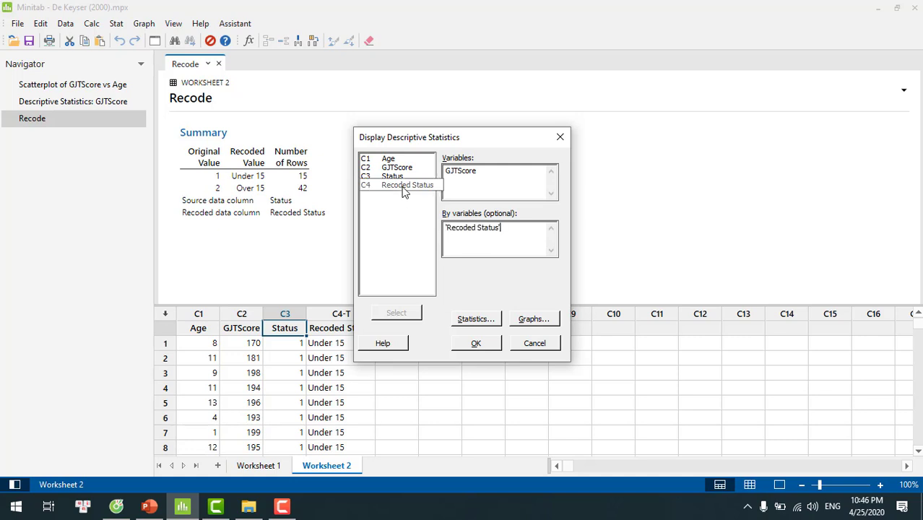
left_click(476, 345)
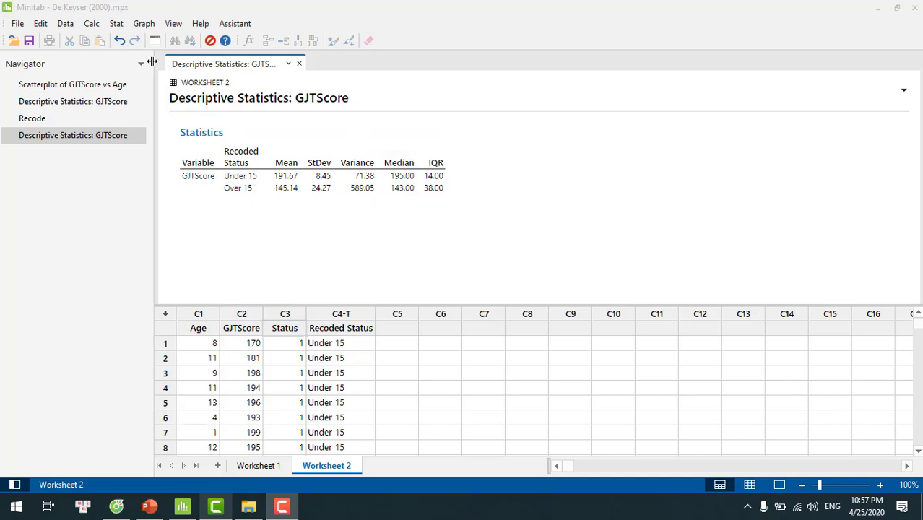
Step: Run a correlation between Age and GJTScore, replacing the previously entered GJTScore and Status variables
left_click(115, 26)
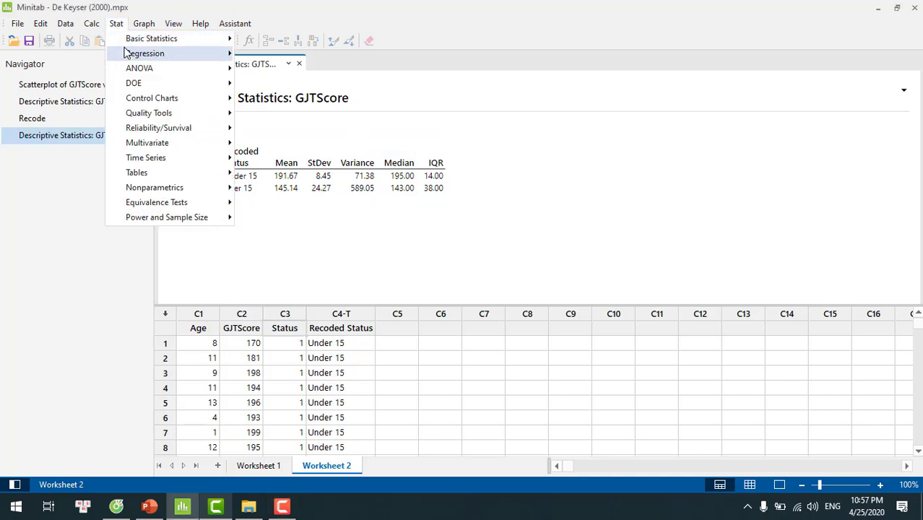
mouse_move(141, 41)
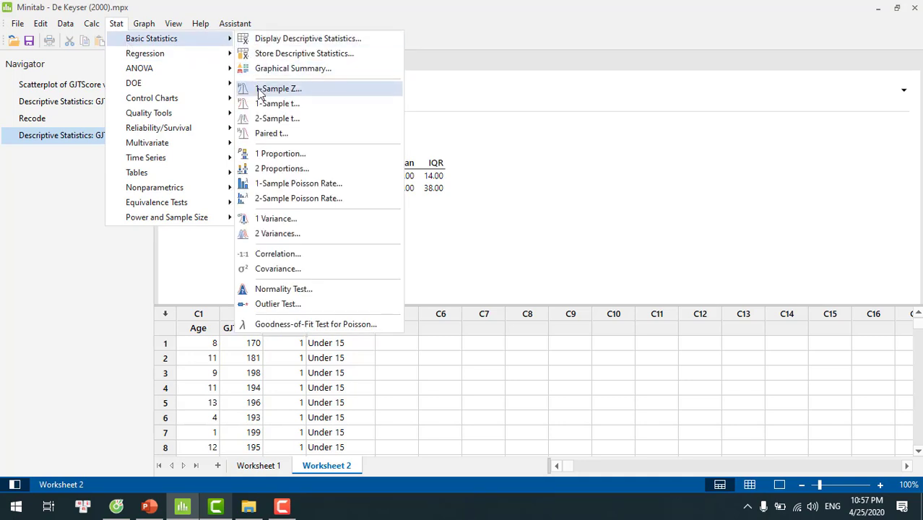
left_click(278, 253)
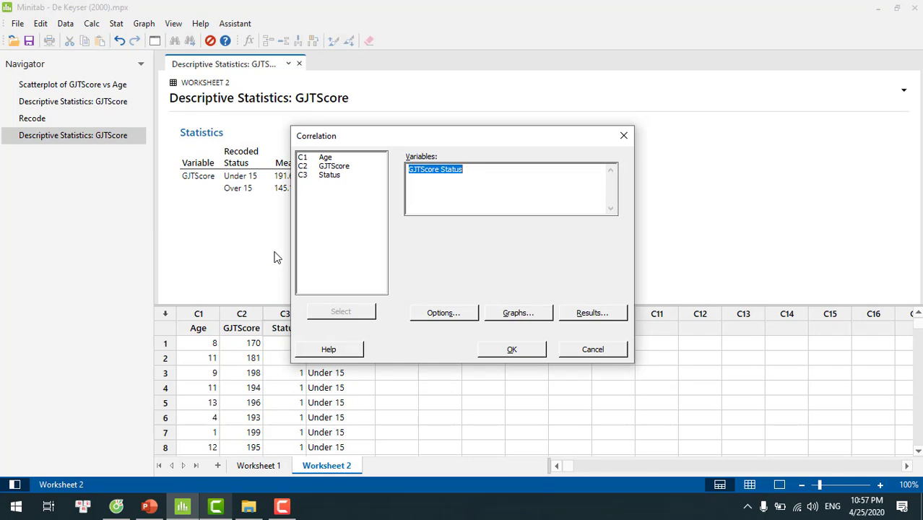
key("Delete")
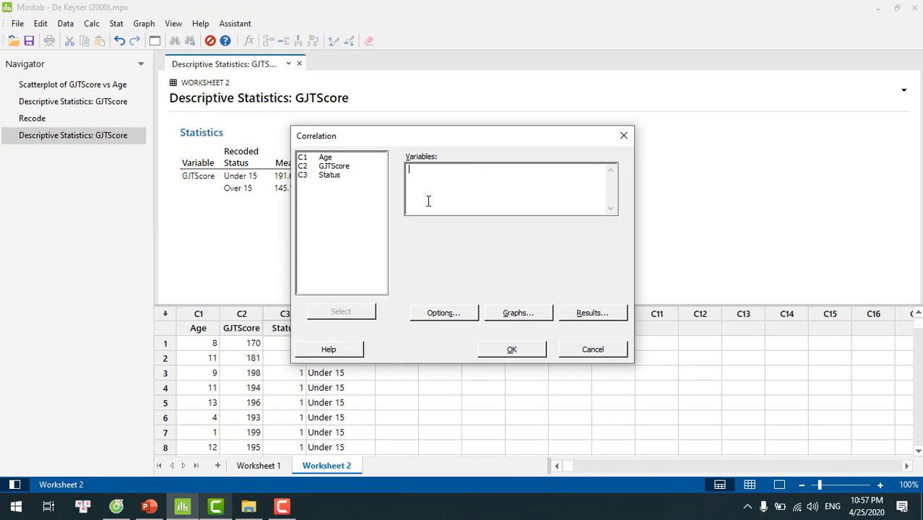
left_click(325, 158)
double_click(324, 159)
double_click(327, 166)
left_click(507, 350)
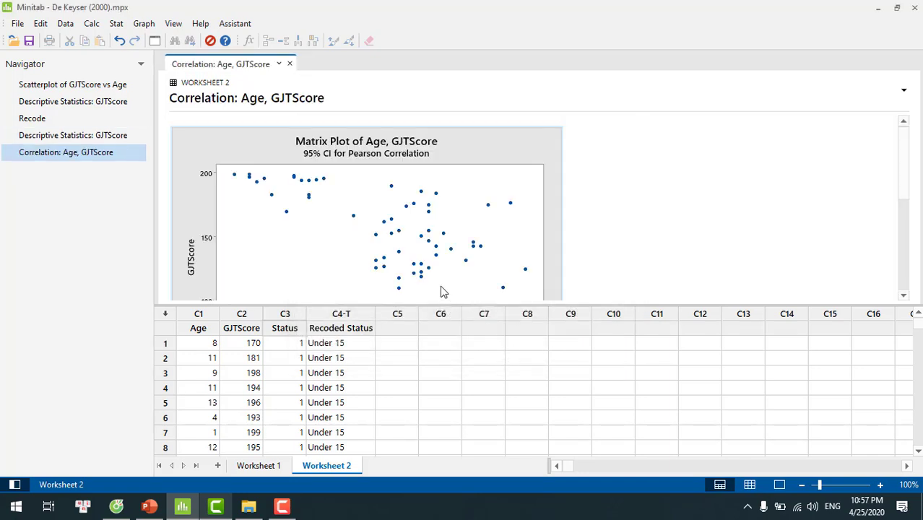
Step: Add a linear regression fit with intercept to the matrix plot of Age and GJTScore
double_click(335, 264)
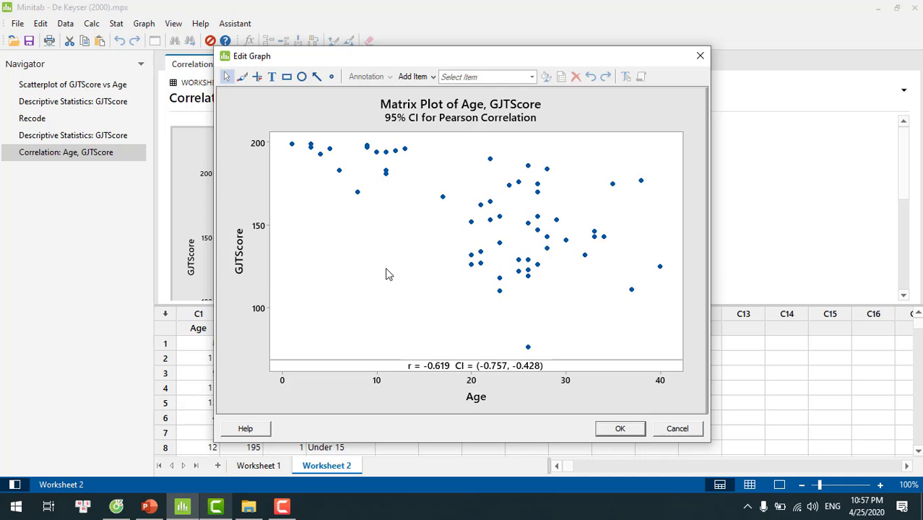
left_click(367, 257)
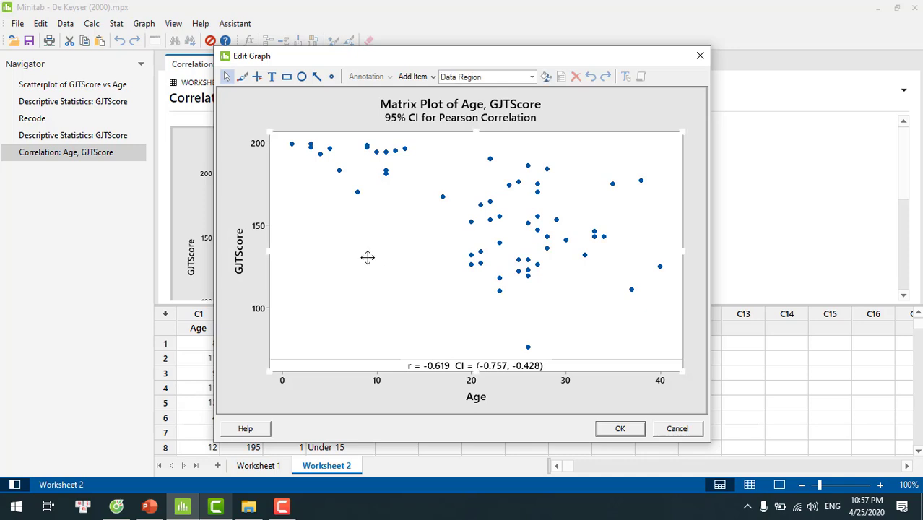
right_click(369, 261)
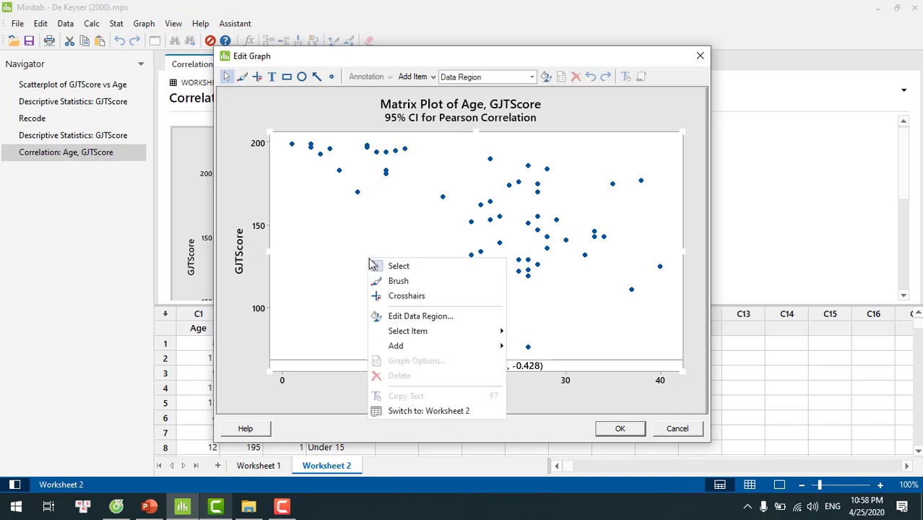
left_click(353, 254)
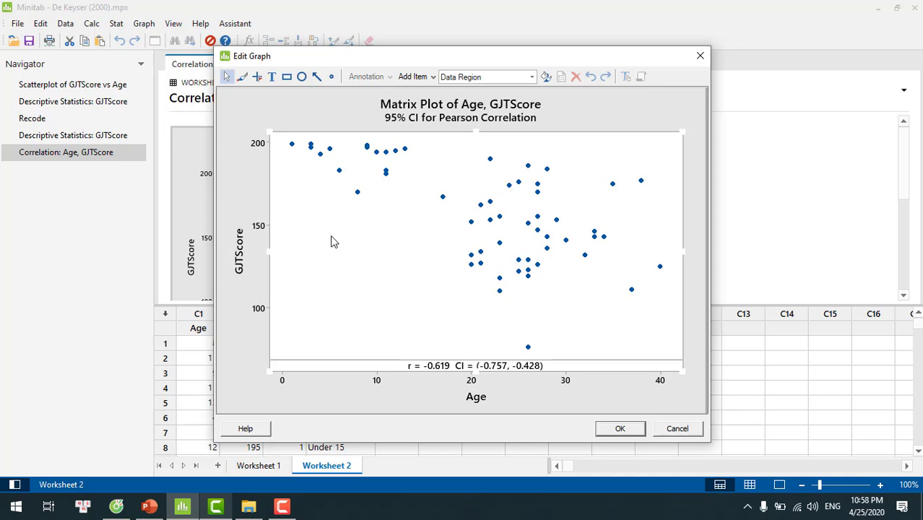
right_click(333, 241)
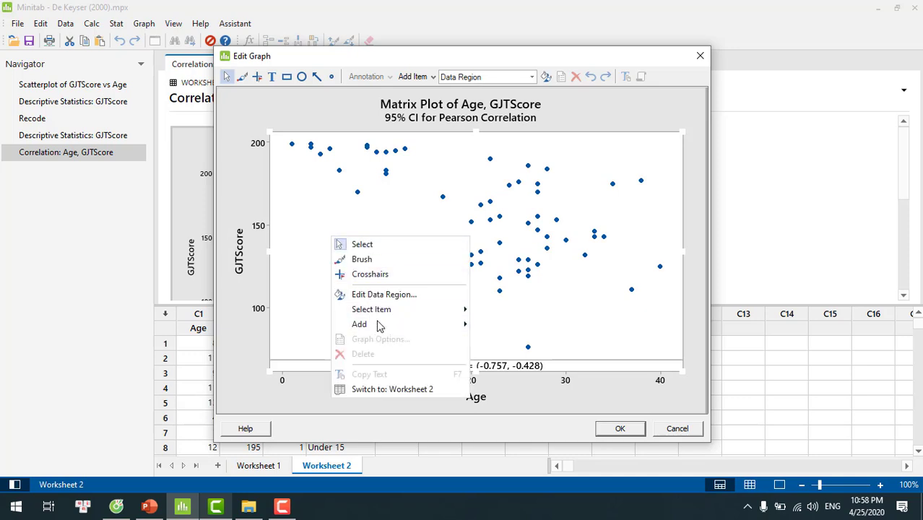
mouse_move(377, 325)
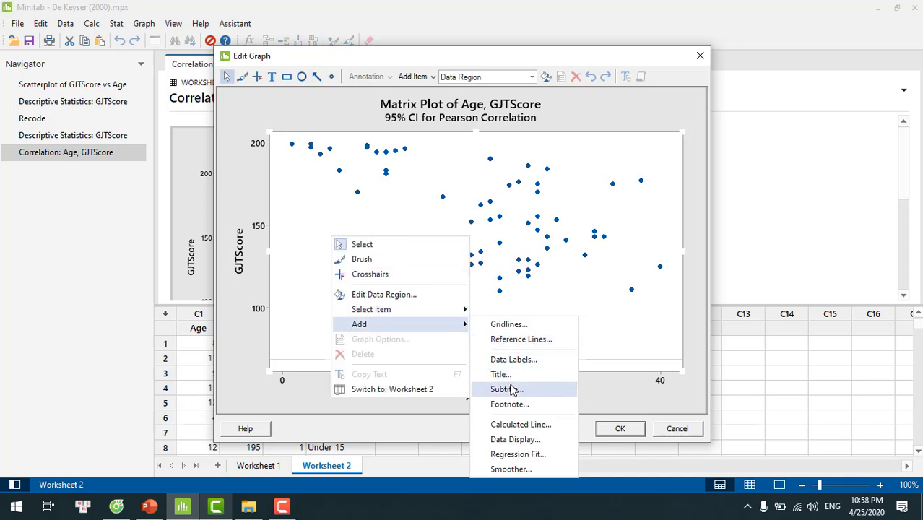
left_click(526, 455)
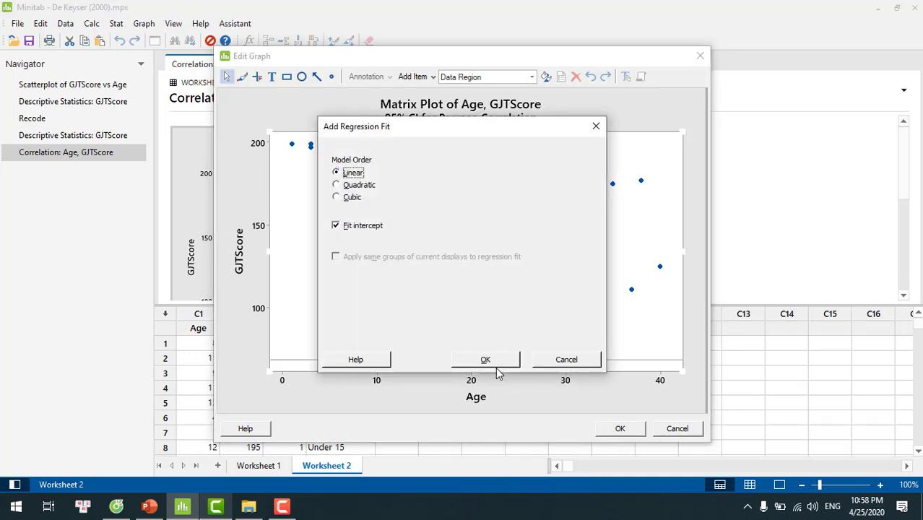
left_click(494, 365)
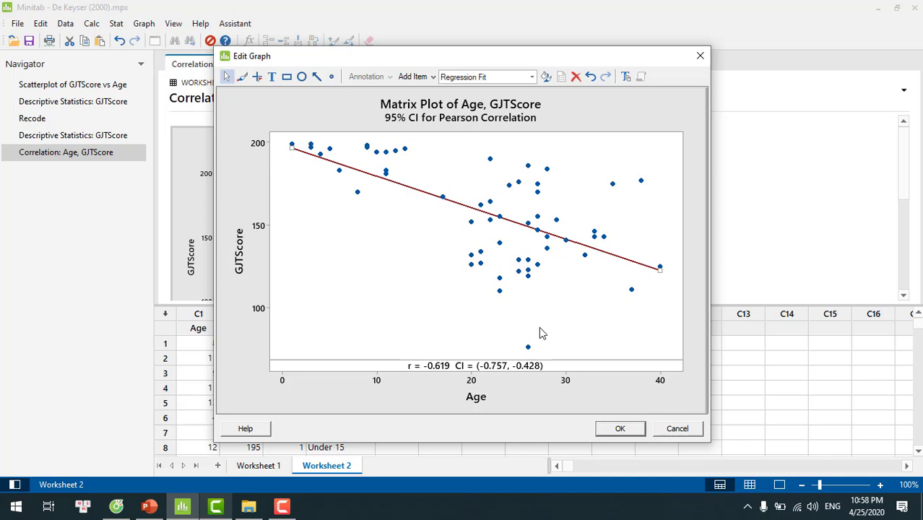
left_click(619, 430)
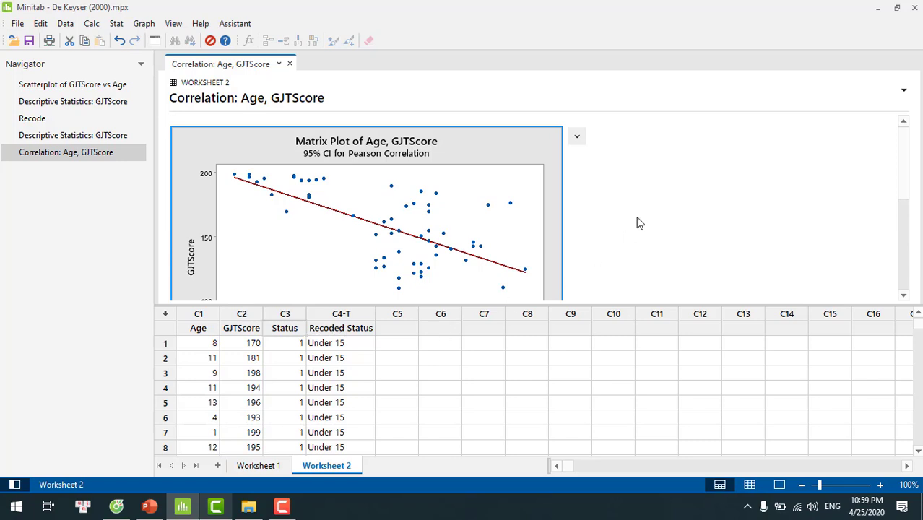
Step: Run the correlation of Age and GJTScore again with the same variables
left_click(116, 24)
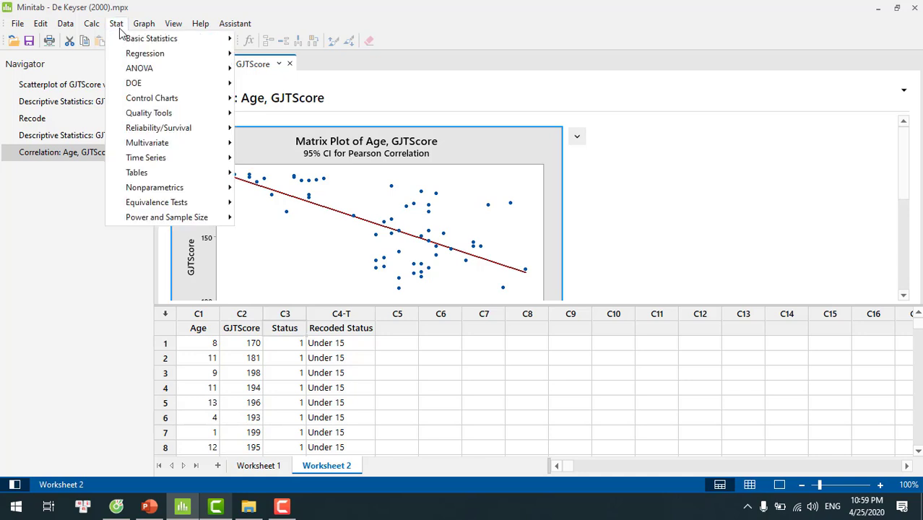
left_click(318, 58)
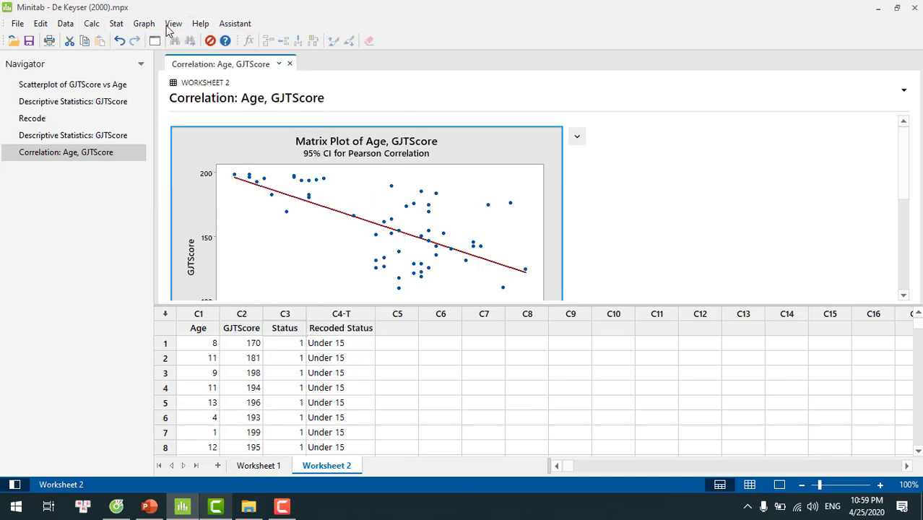
left_click(116, 24)
mouse_move(124, 41)
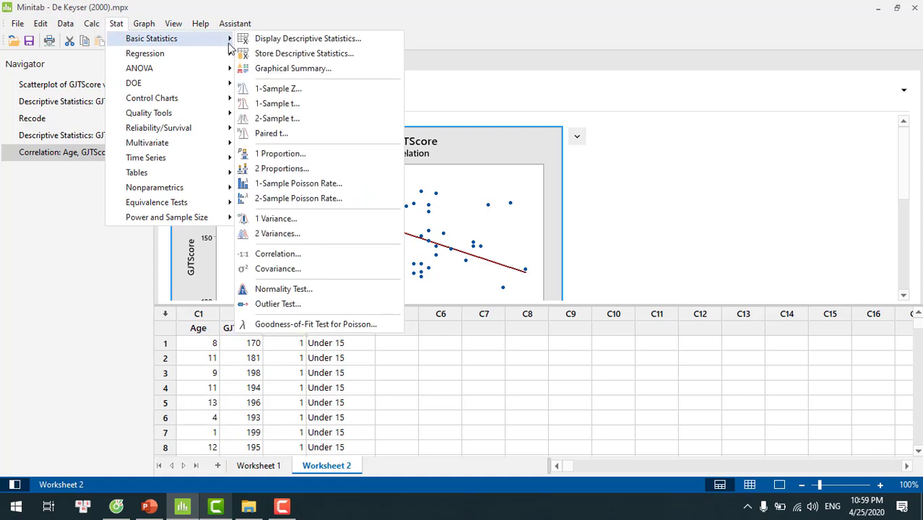
left_click(276, 254)
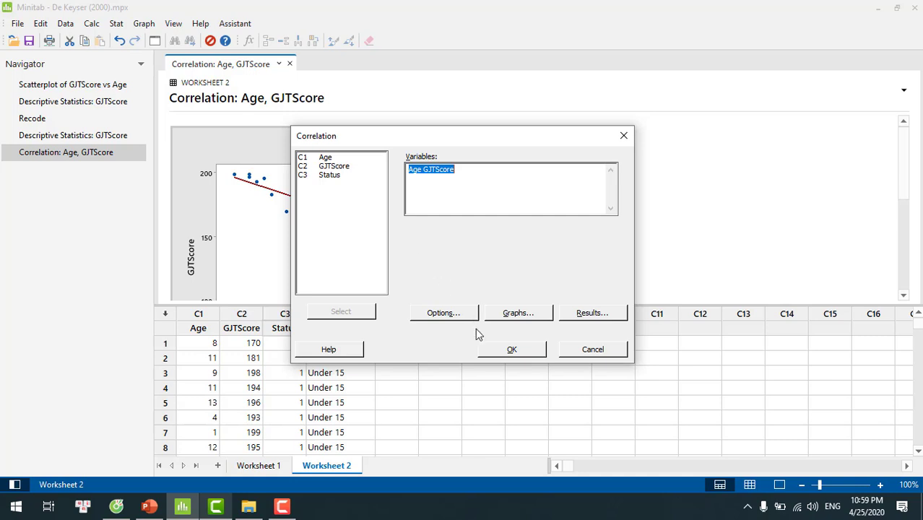
left_click(511, 350)
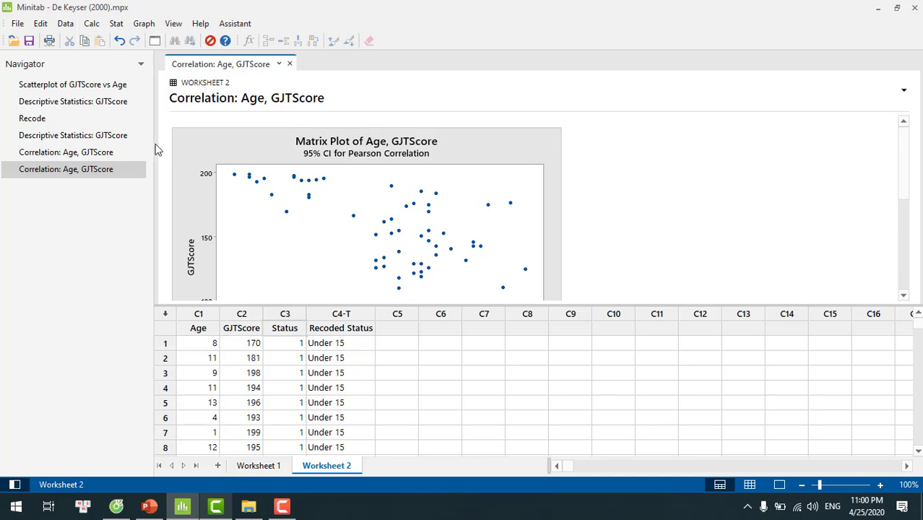
Step: Unstack the GJTScore column using Recoded Status as subscripts, storing the named columns after the last column in use
left_click(64, 24)
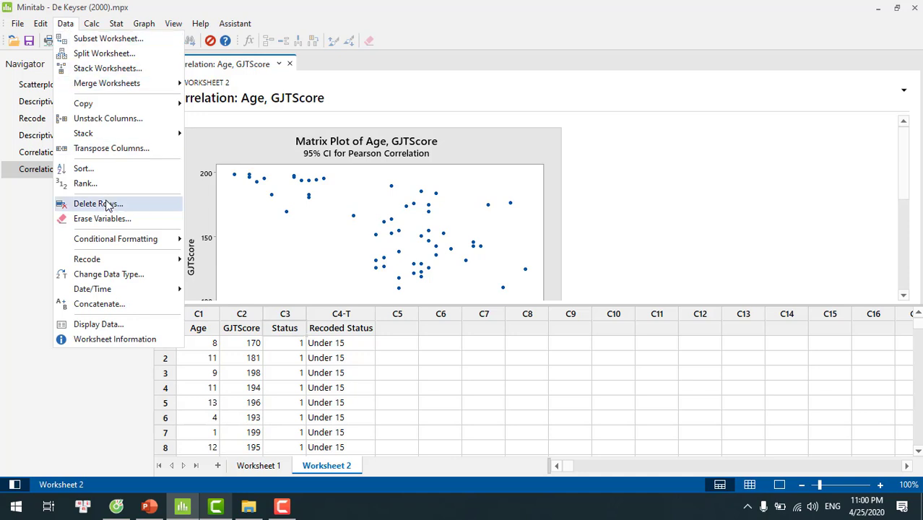
left_click(86, 119)
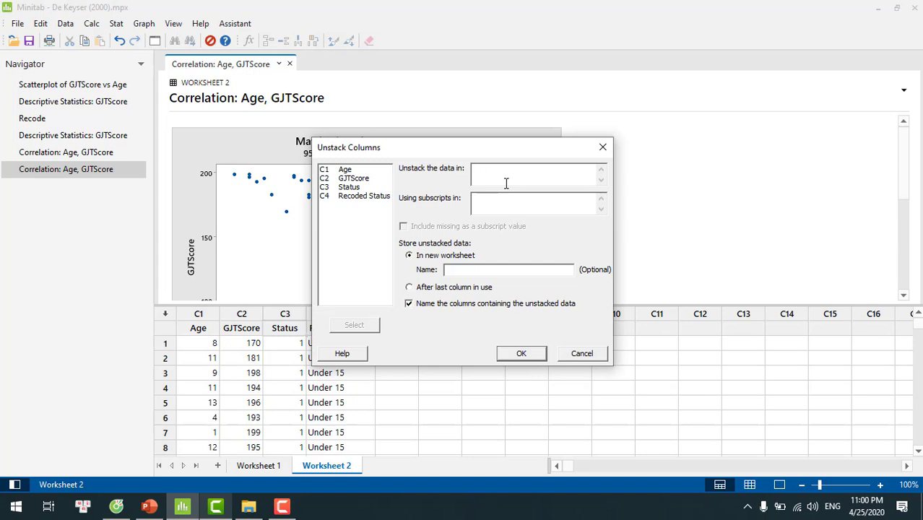
double_click(358, 179)
left_click(490, 203)
double_click(364, 197)
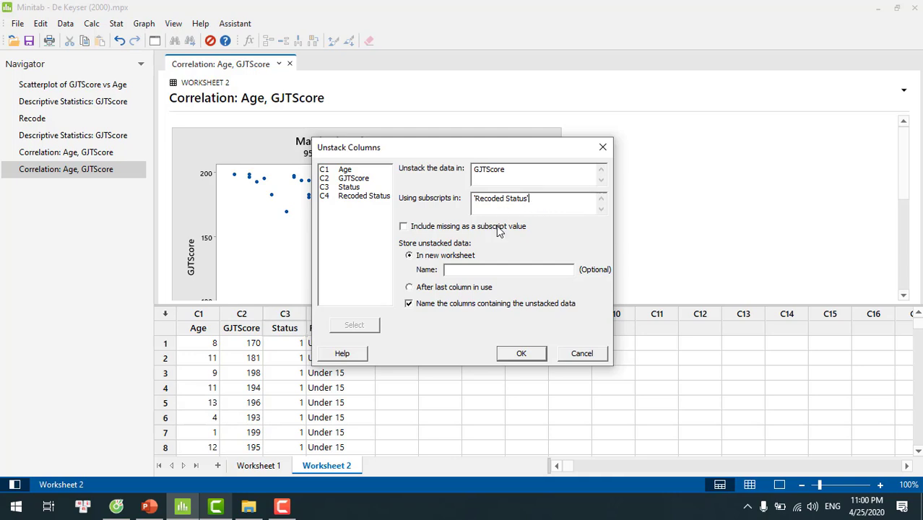
left_click(409, 288)
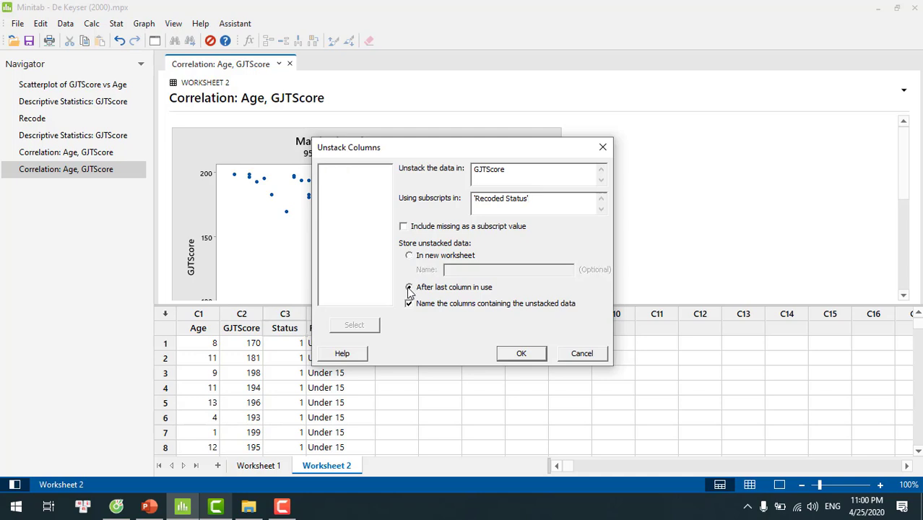
left_click(521, 355)
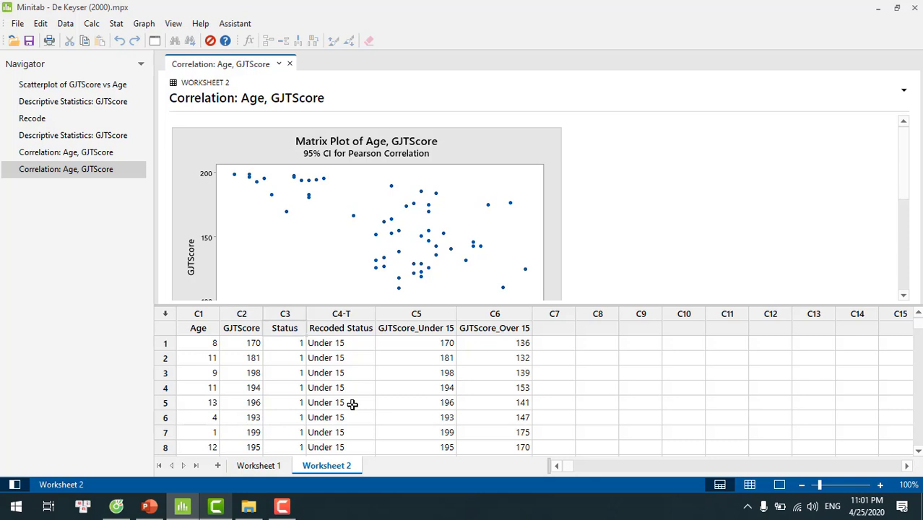
Step: Unstack the Age column using Recoded Status as subscripts, storing the named columns after the last column in use
left_click(66, 25)
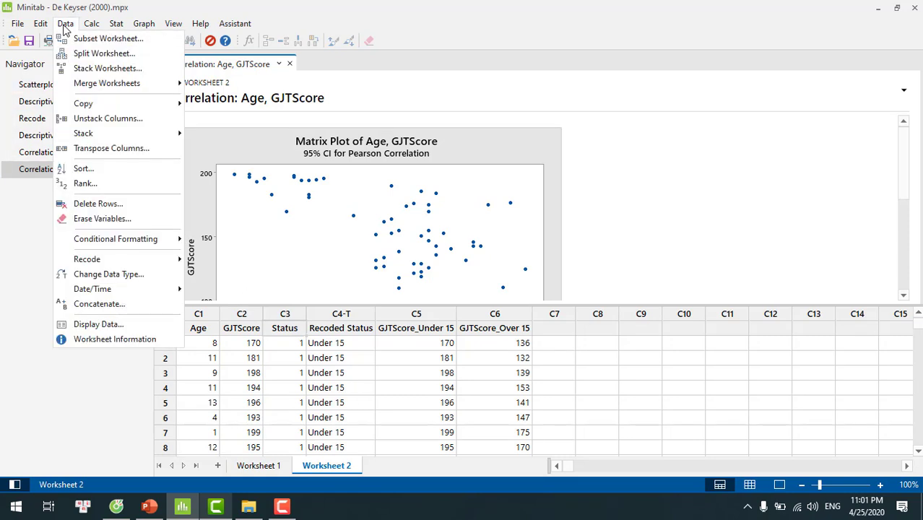
left_click(96, 121)
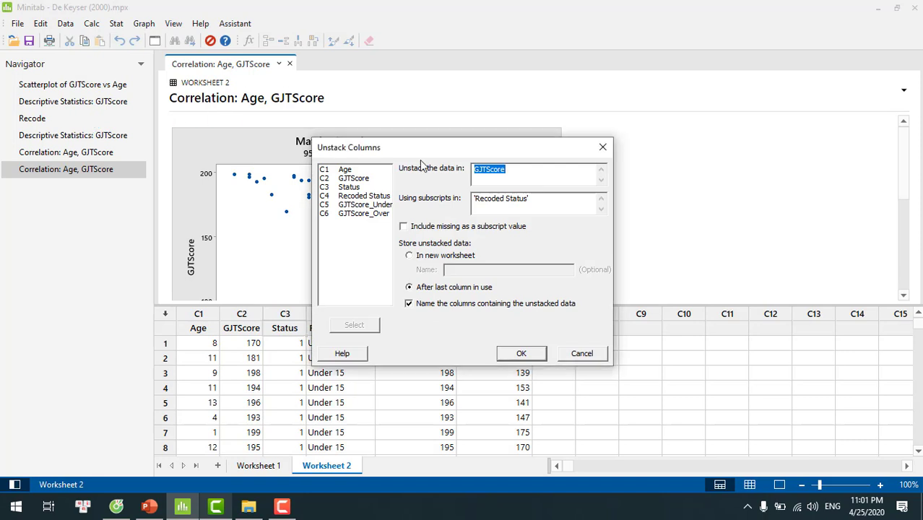
key("BackSpace")
double_click(348, 171)
key("BackSpace")
key("BackSpace")
key("BackSpace")
key("BackSpace")
key("BackSpace")
key("BackSpace")
key("BackSpace")
key("BackSpace")
key("BackSpace")
key("BackSpace")
key("BackSpace")
key("BackSpace")
key("BackSpace")
key("BackSpace")
key("BackSpace")
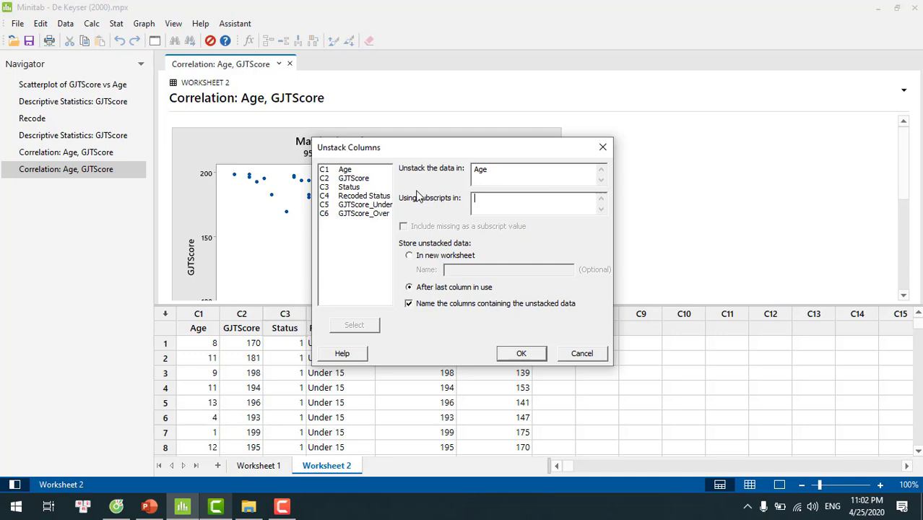
double_click(364, 198)
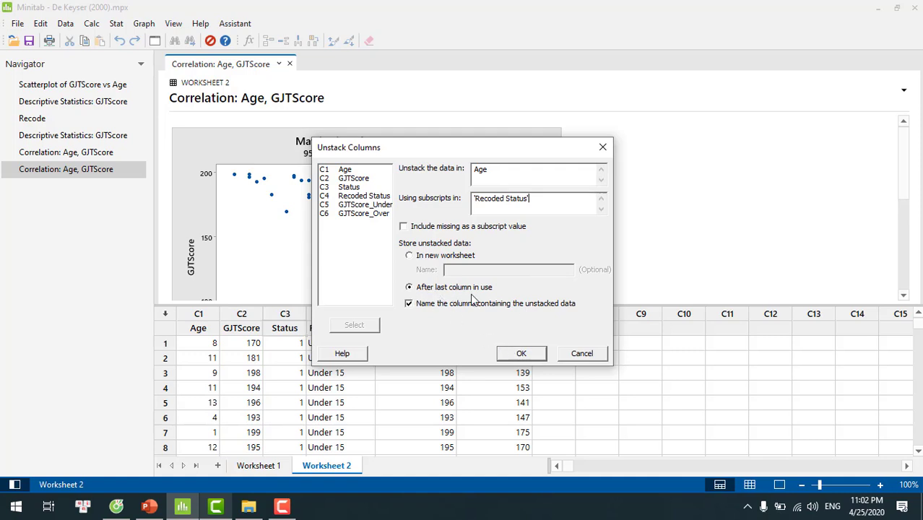
left_click(521, 353)
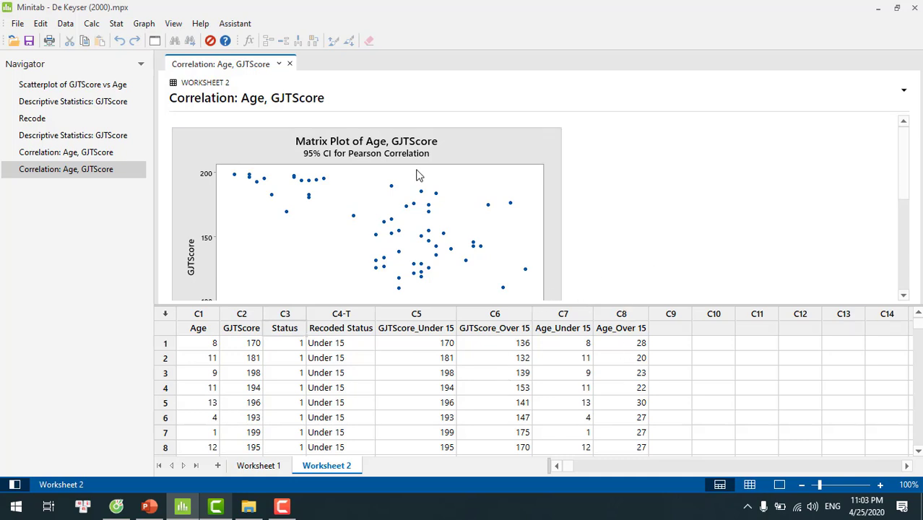
Step: Run a correlation of the GJTScore_Under 15 and Age_Under 15 columns, replacing the previous variables
left_click(115, 26)
mouse_move(120, 42)
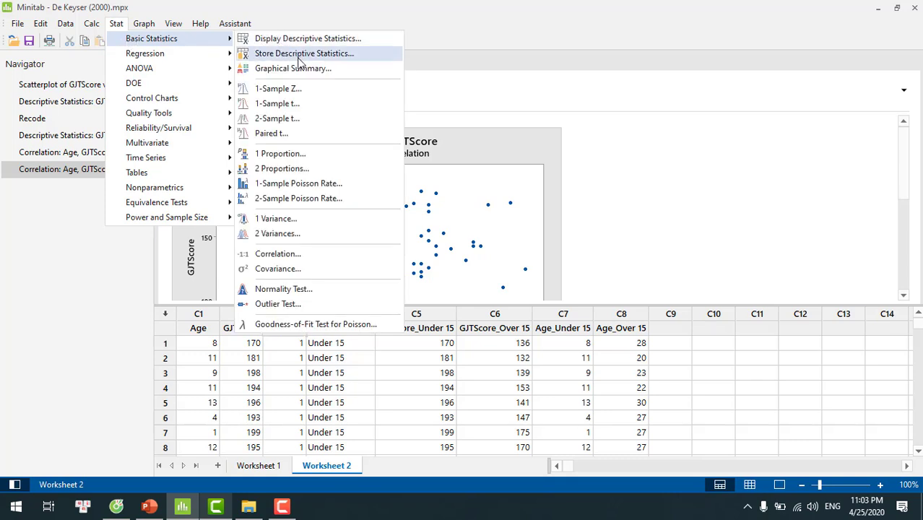
left_click(293, 258)
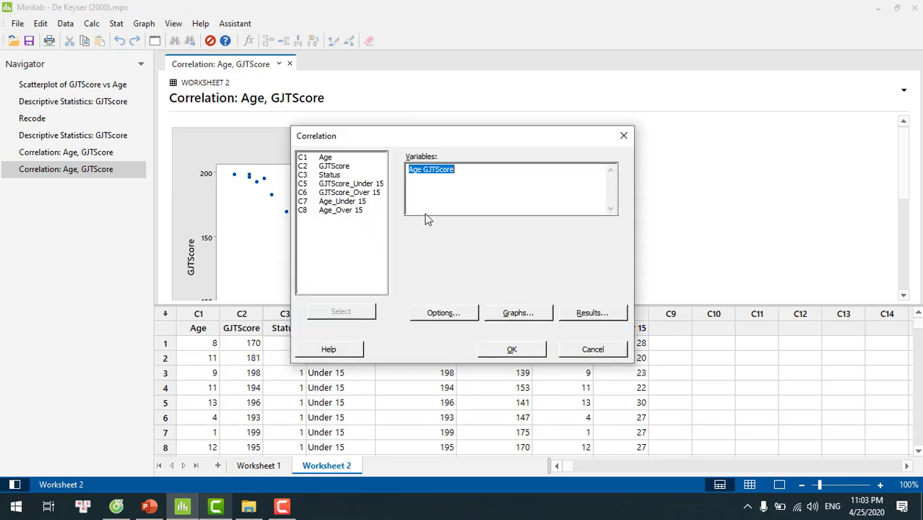
key("Delete")
double_click(357, 185)
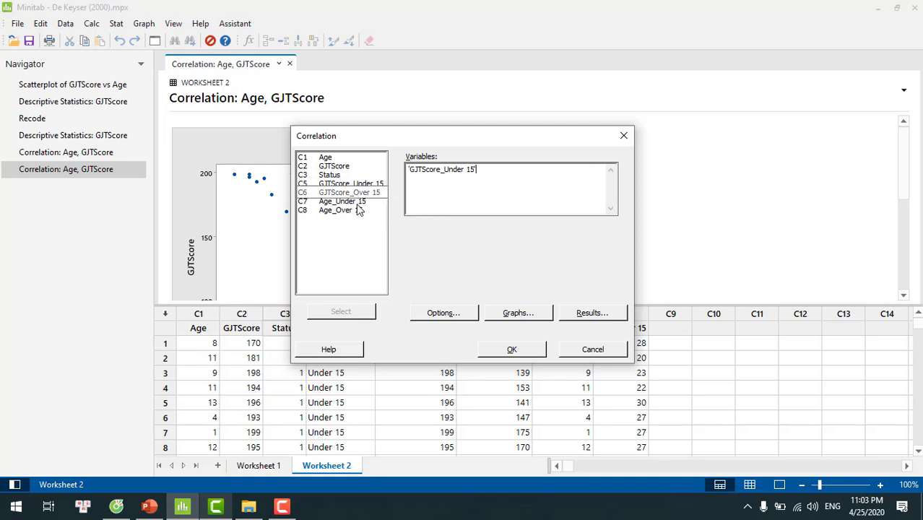
left_click(354, 202)
double_click(352, 203)
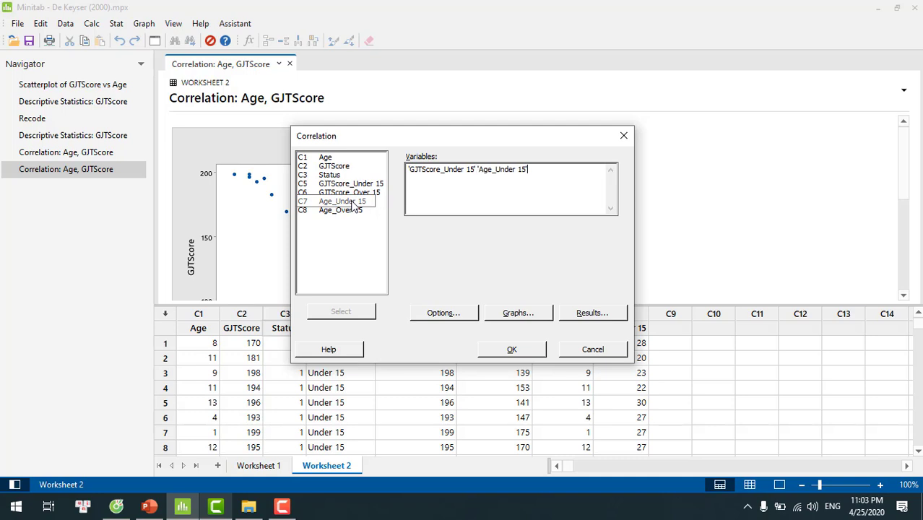
left_click(512, 350)
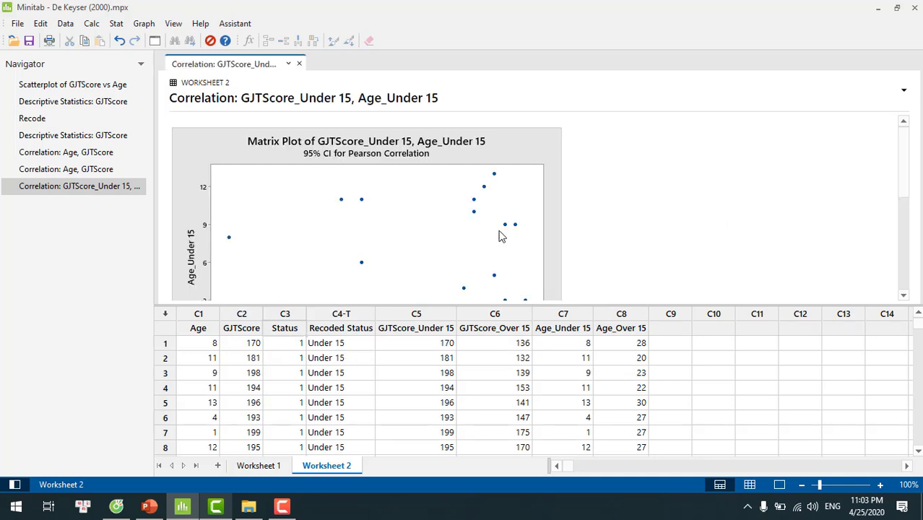
Step: Add a linear regression fit with intercept to the matrix plot of GJTScore_Under 15 and Age_Under 15
left_click(475, 239)
double_click(475, 240)
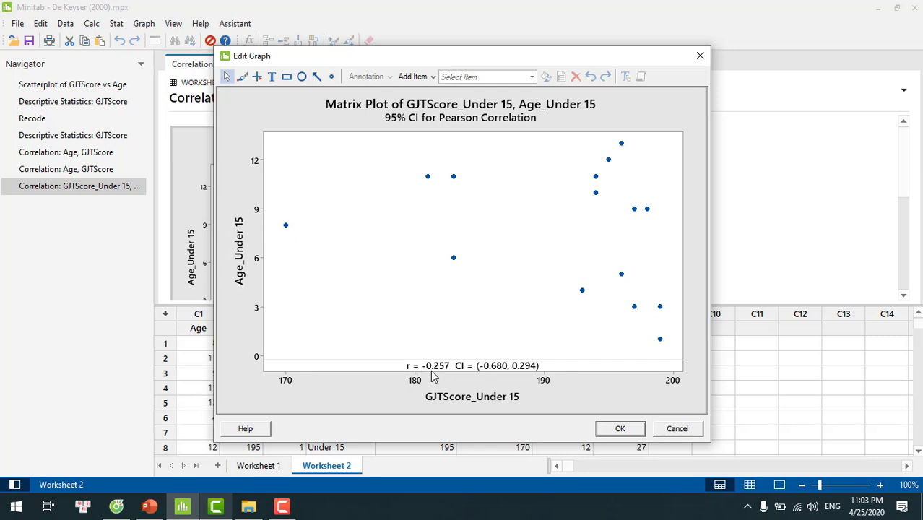
left_click(393, 244)
right_click(394, 244)
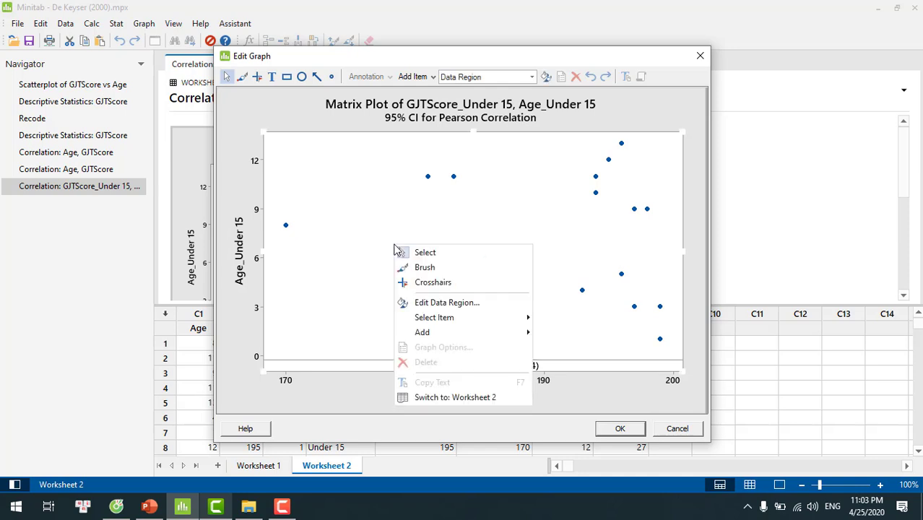
mouse_move(435, 333)
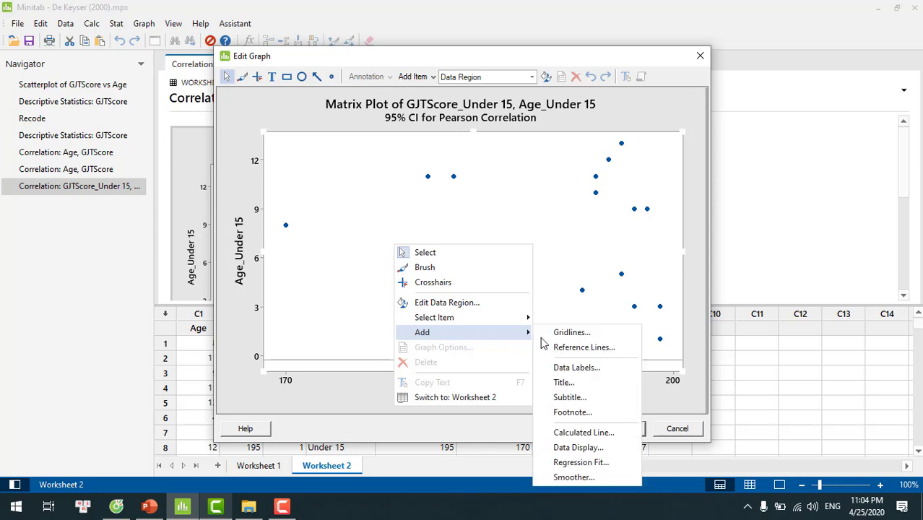
left_click(579, 465)
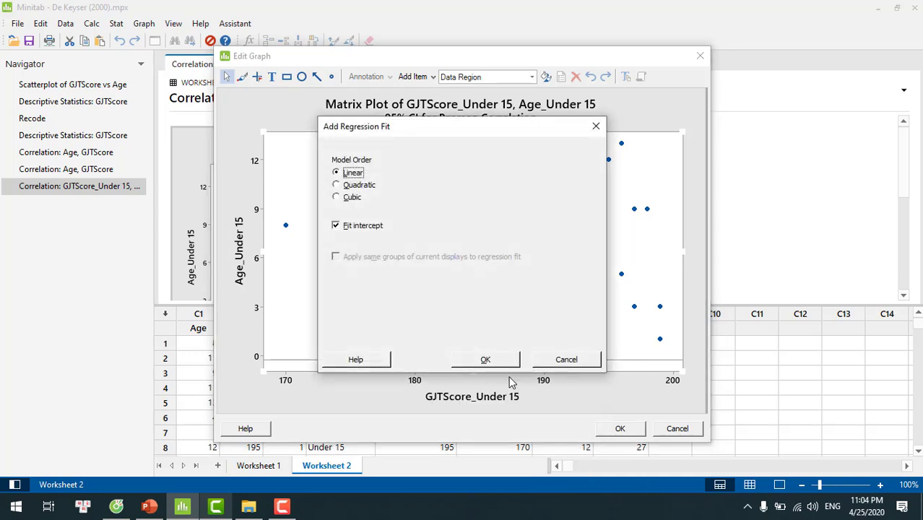
left_click(498, 363)
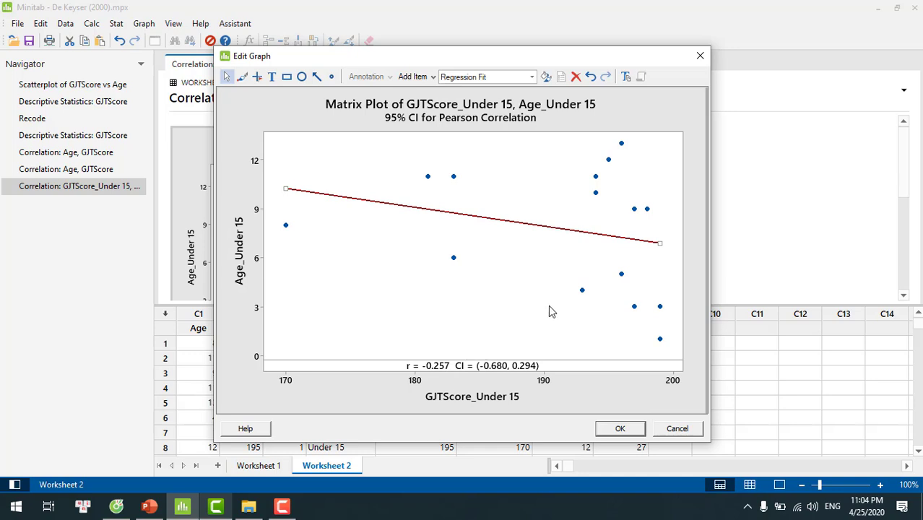
left_click(619, 429)
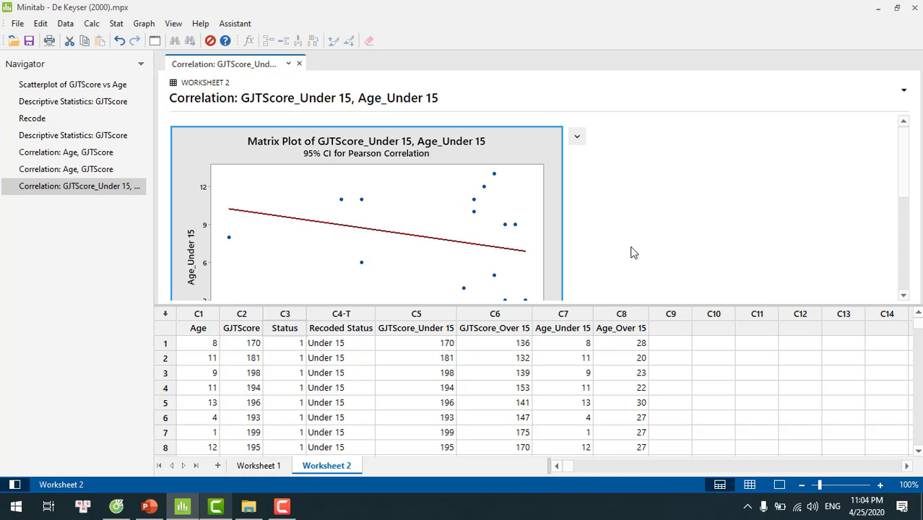
Step: Run a correlation of Age_Over 15 and GJTScore_Over 15, replacing the Under 15 variables
left_click(116, 26)
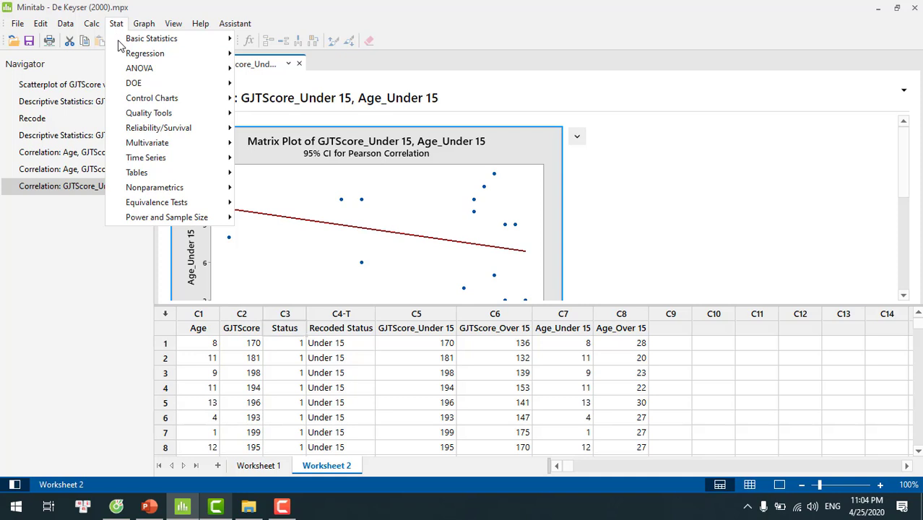
mouse_move(119, 42)
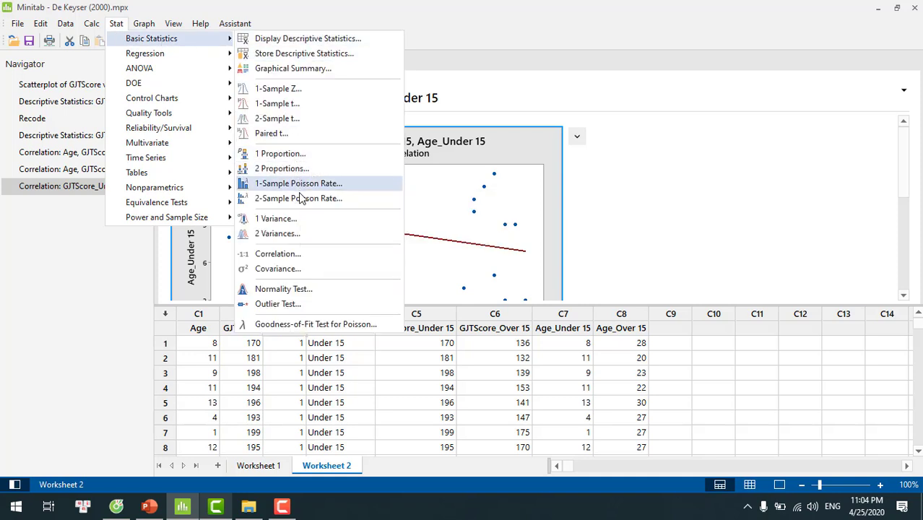
left_click(278, 254)
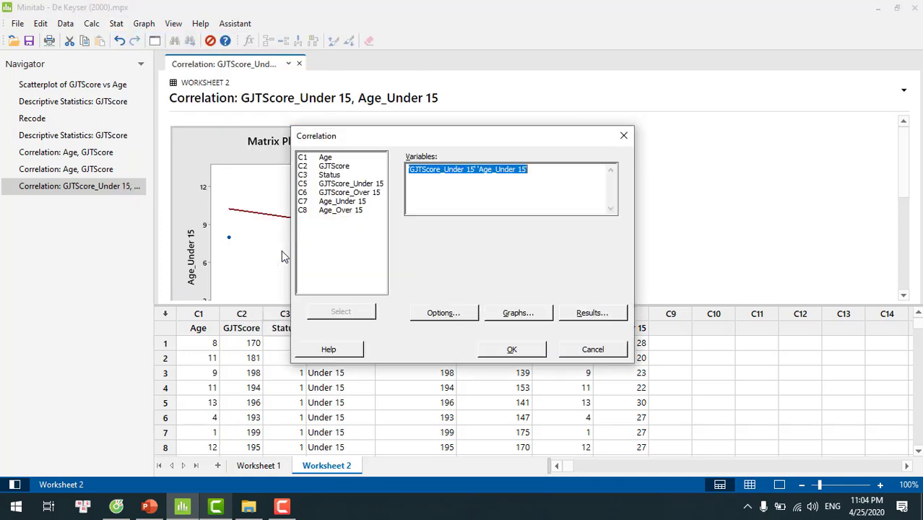
key("Delete")
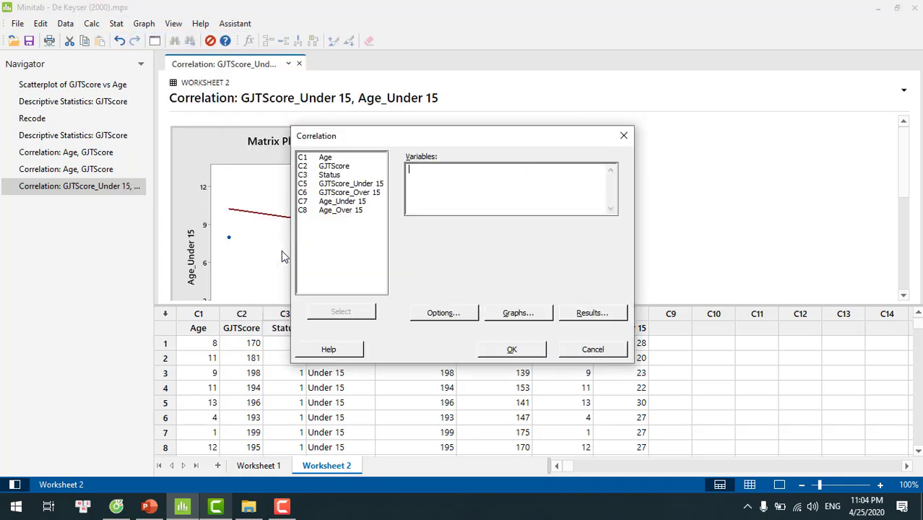
double_click(355, 215)
double_click(347, 193)
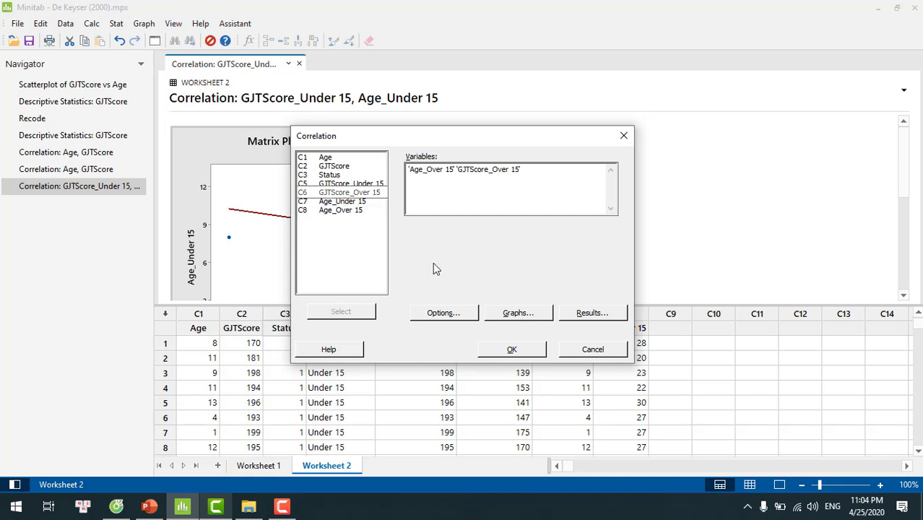
left_click(511, 351)
left_click(511, 350)
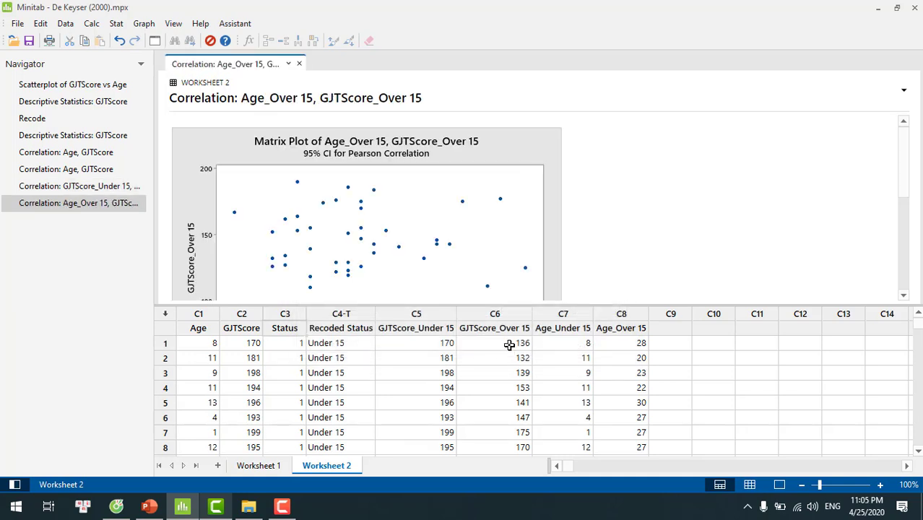
Step: Add a linear regression fit with intercept to the matrix plot of Age_Over 15 and GJTScore_Over 15
double_click(441, 280)
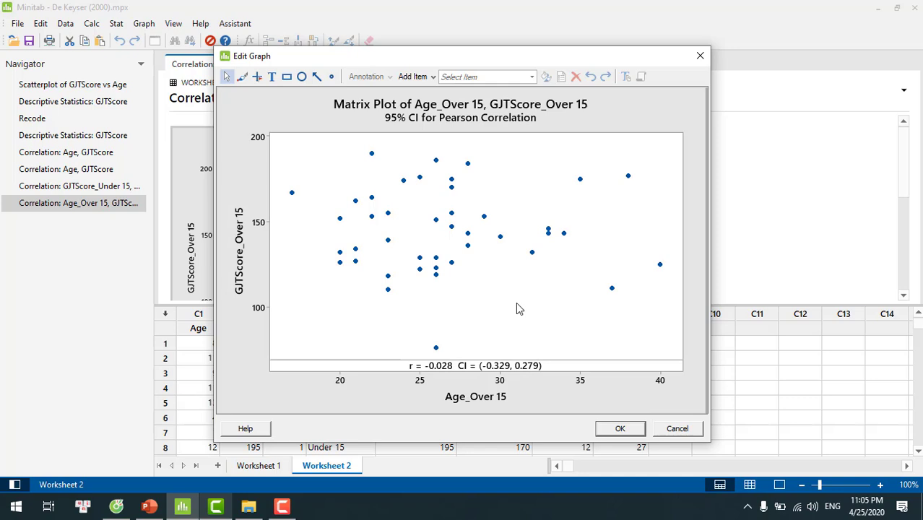
left_click(323, 260)
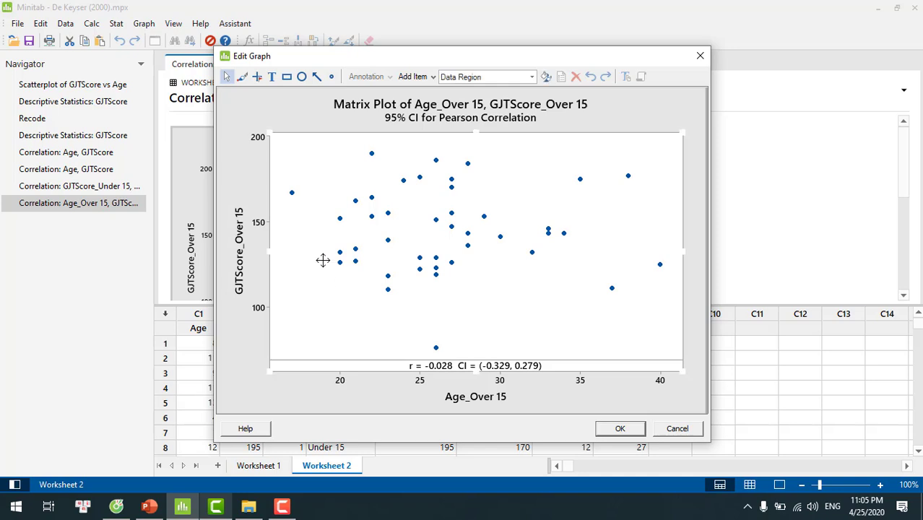
right_click(323, 259)
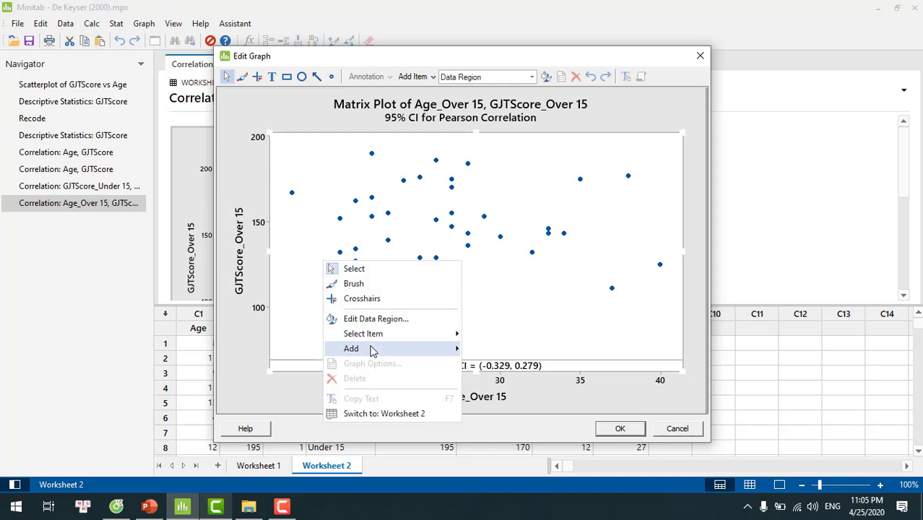
mouse_move(372, 350)
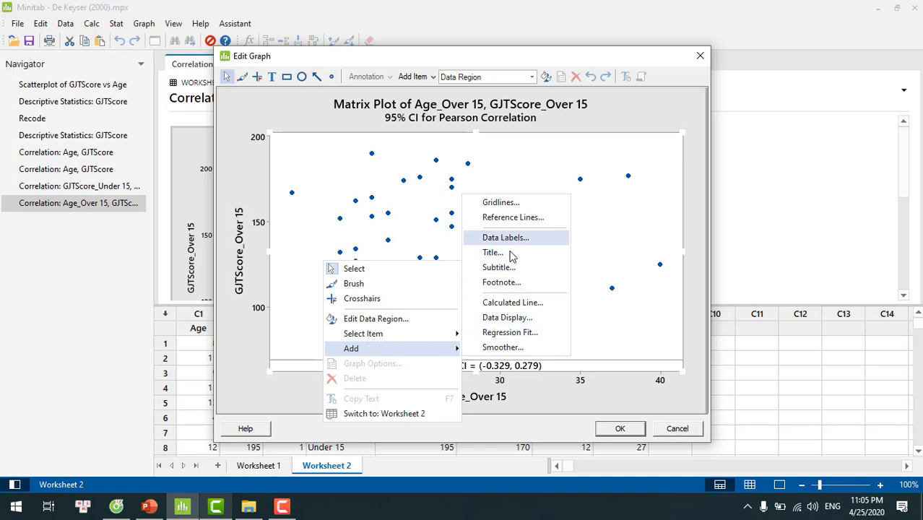
left_click(511, 333)
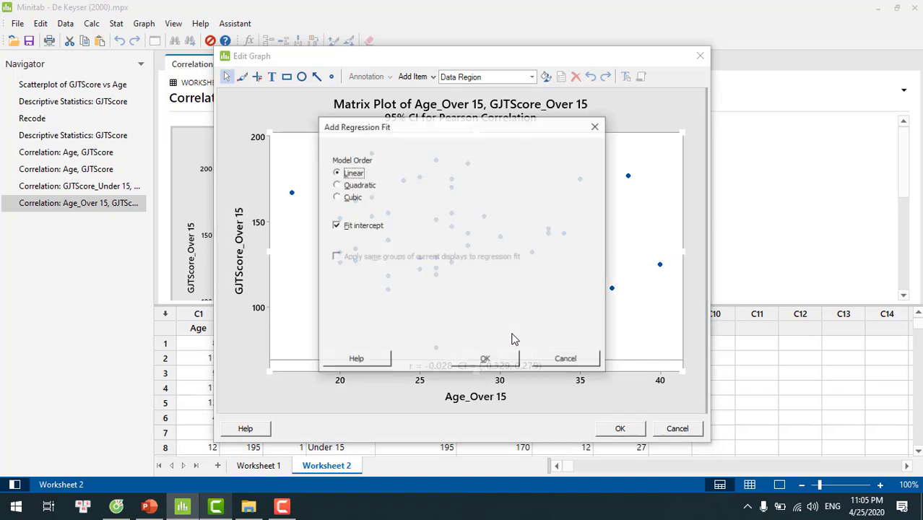
left_click(485, 359)
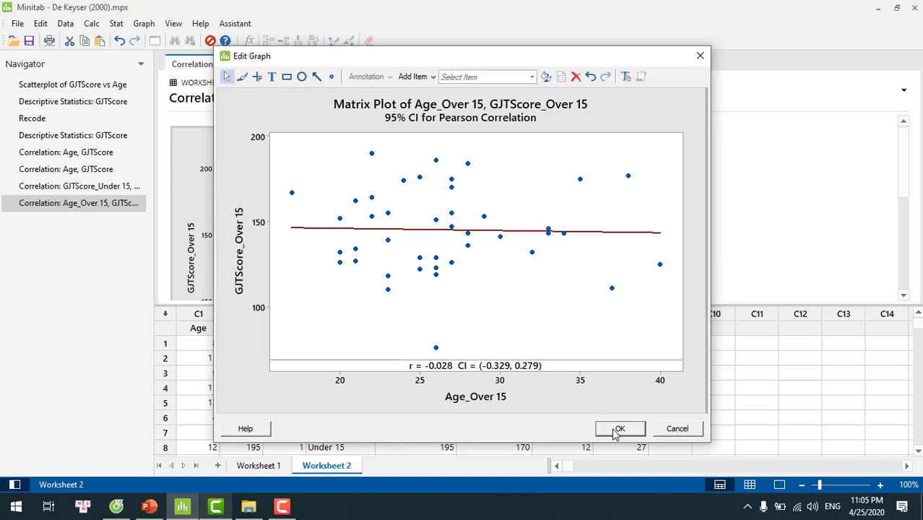
left_click(618, 429)
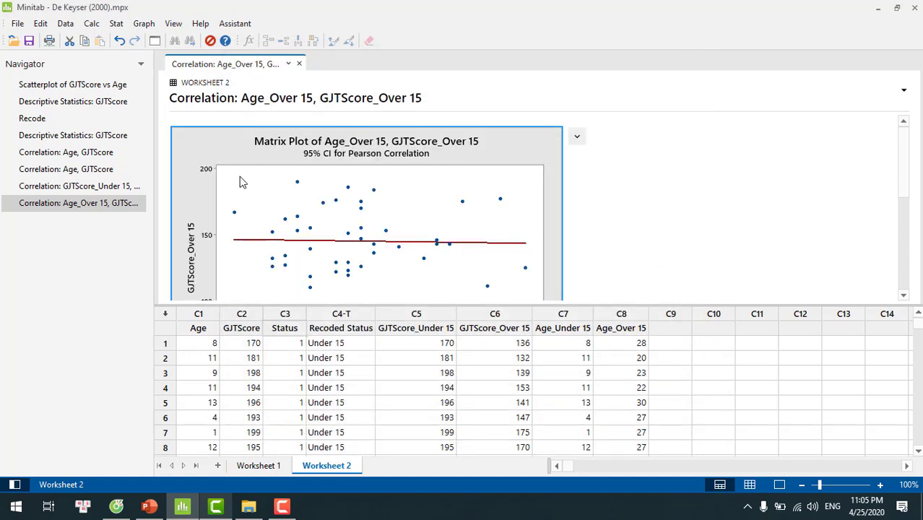
Step: Review the enlarged matrix plot of the first Age and GJTScore correlation, including its regression line and correlation coefficient
double_click(78, 153)
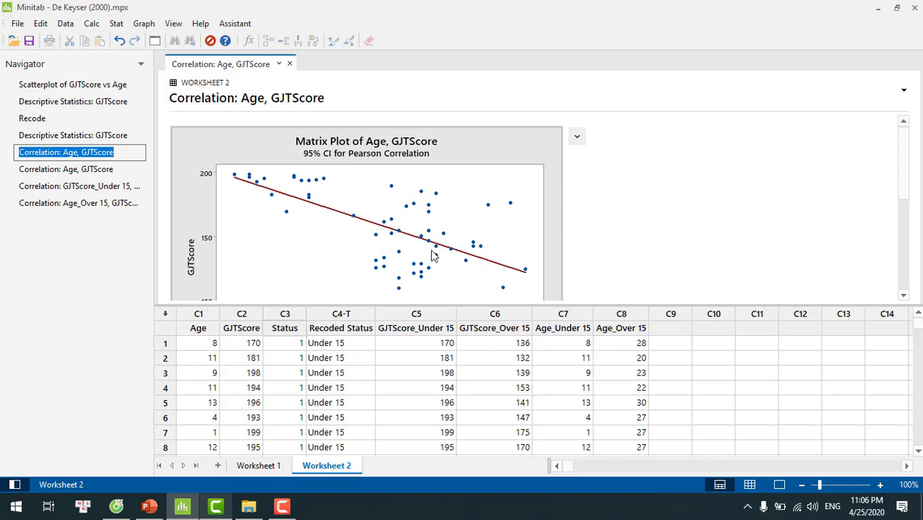
double_click(366, 260)
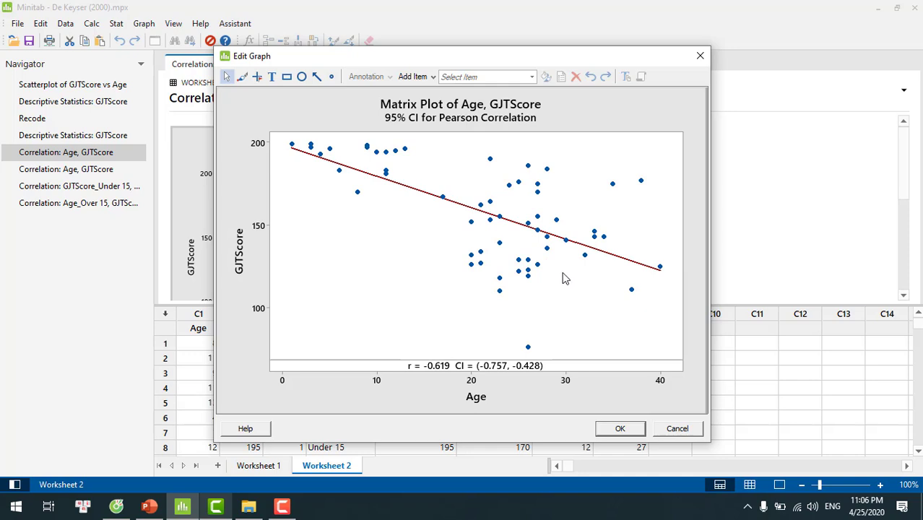
left_click(621, 428)
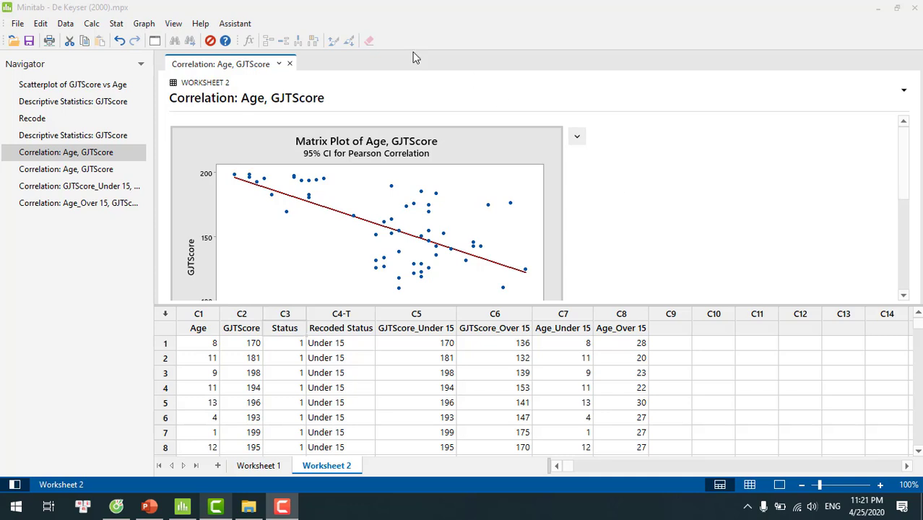
Step: Start a simple regression with the Assistant and clear the prefilled Y and X columns
left_click(242, 27)
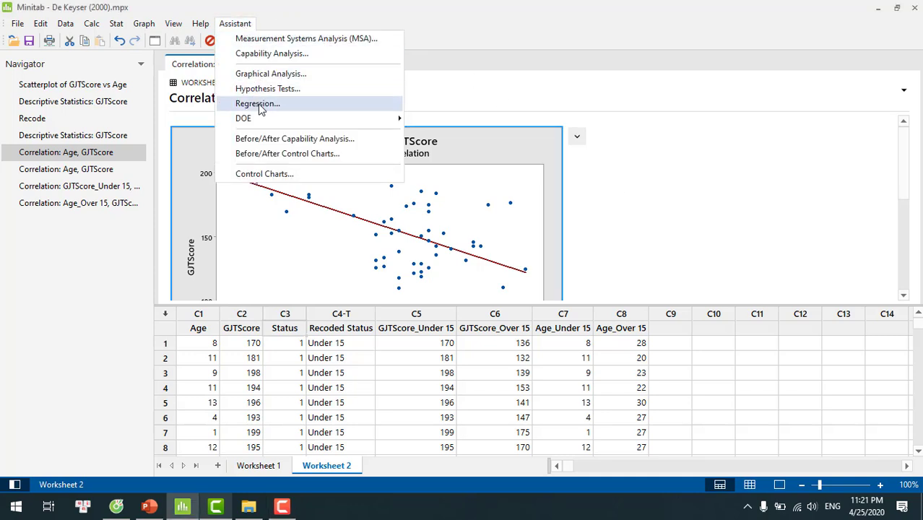
left_click(258, 104)
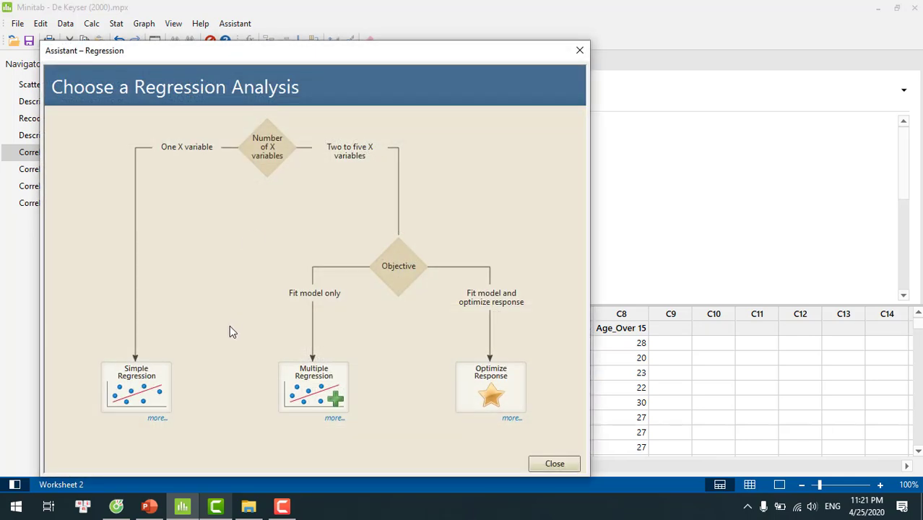
left_click(148, 394)
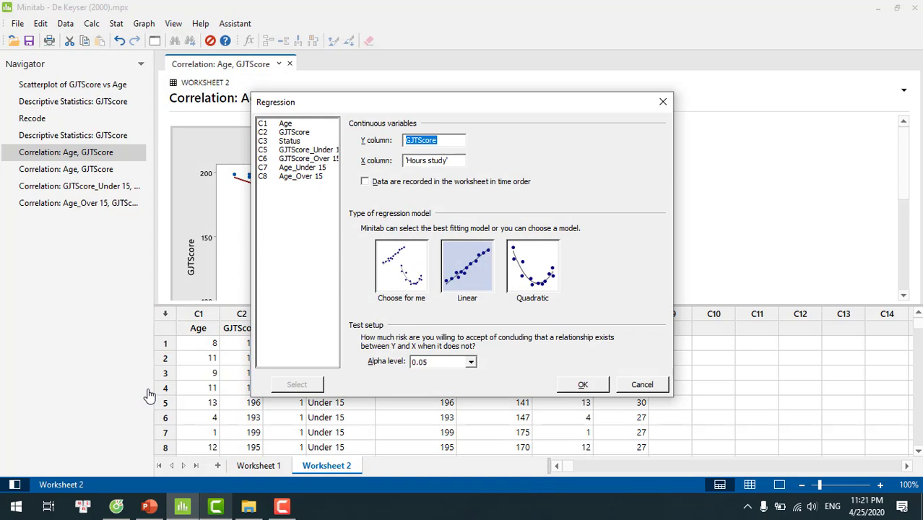
key("BackSpace")
left_click(456, 160)
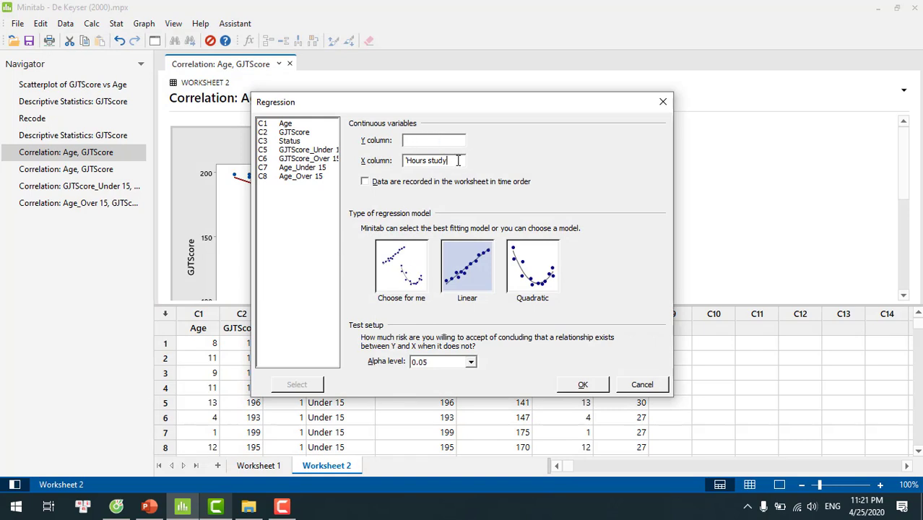
key("BackSpace")
key("BackSpace")
key("BackSpace")
key("BackSpace")
key("BackSpace")
key("BackSpace")
key("BackSpace")
key("BackSpace")
key("BackSpace")
key("BackSpace")
key("BackSpace")
key("BackSpace")
key("BackSpace")
left_click(421, 142)
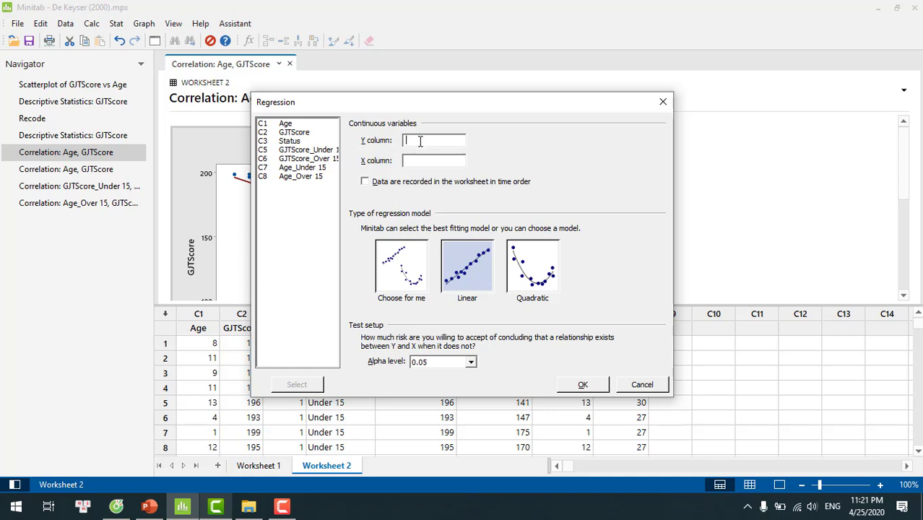
Step: Run the linear regression with GJTScore as Y and Age as X, and enlarge its summary report
double_click(295, 133)
double_click(286, 124)
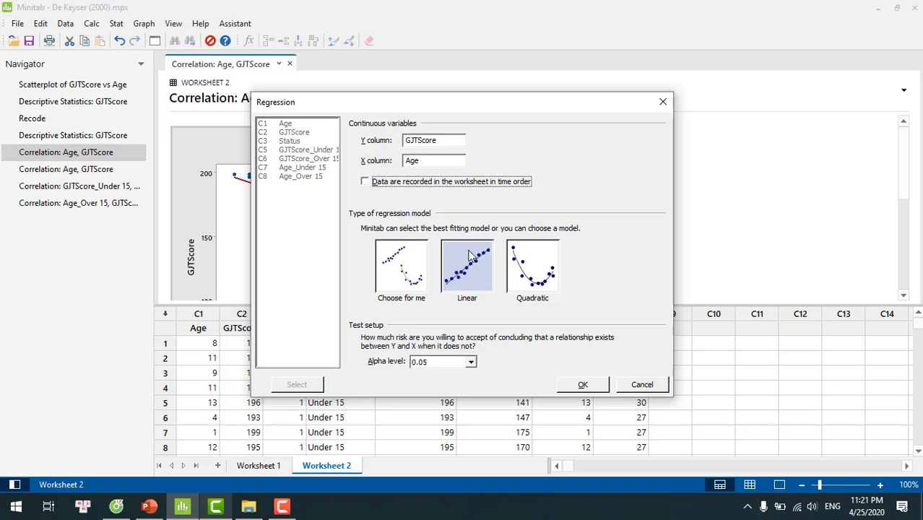
left_click(584, 385)
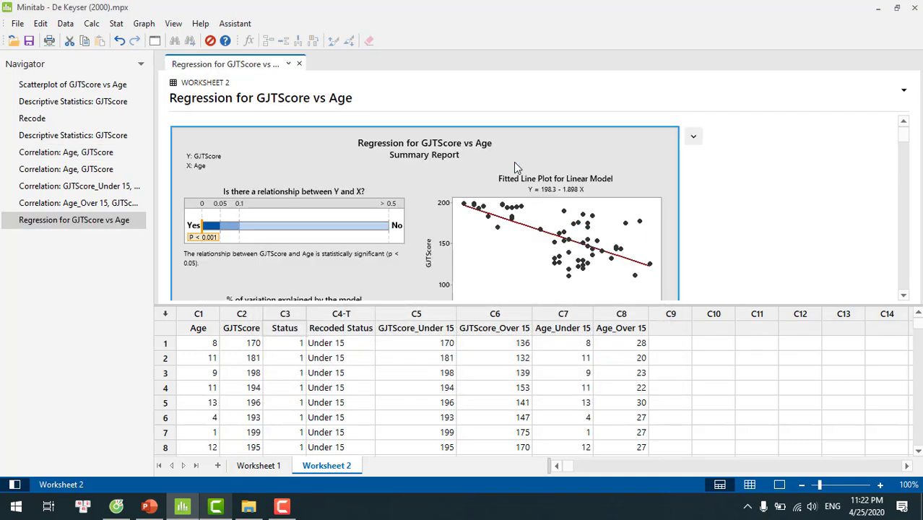
double_click(515, 166)
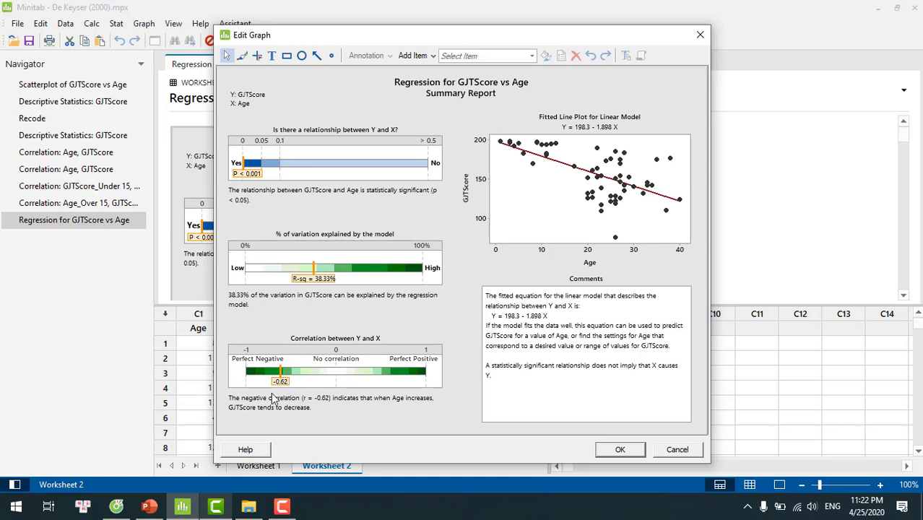
Step: Review the enlarged summary report of the GJTScore versus Age regression and close it
left_click(326, 410)
mouse_move(333, 307)
mouse_move(366, 199)
left_click(626, 451)
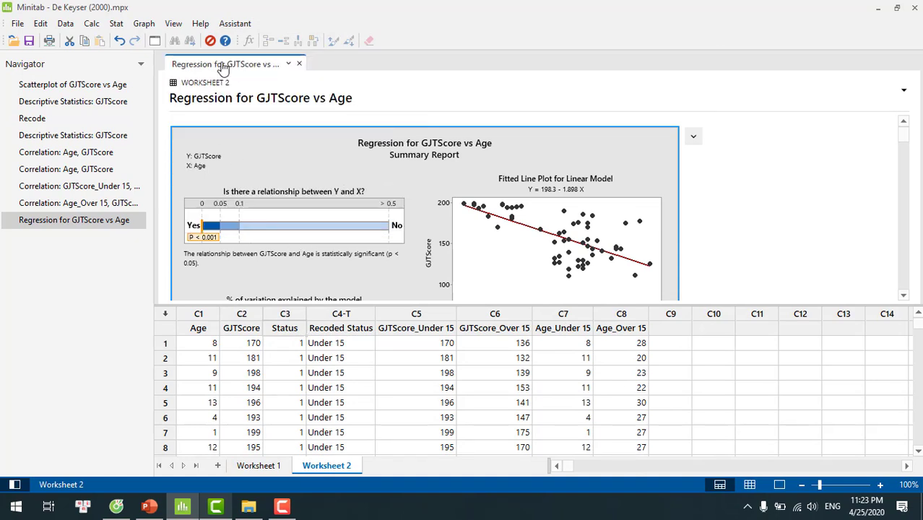
Step: Start another simple regression with the Assistant and clear the GJTScore and Age columns from Y and X
left_click(231, 25)
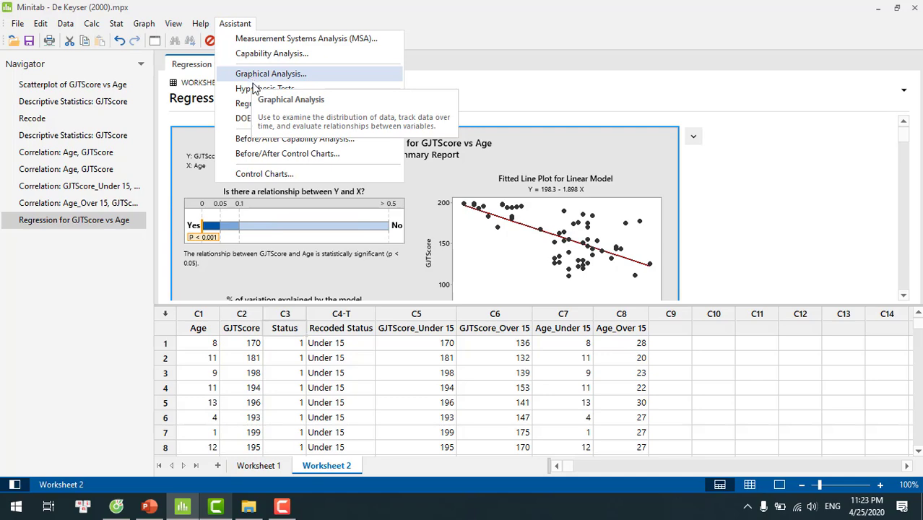
left_click(254, 104)
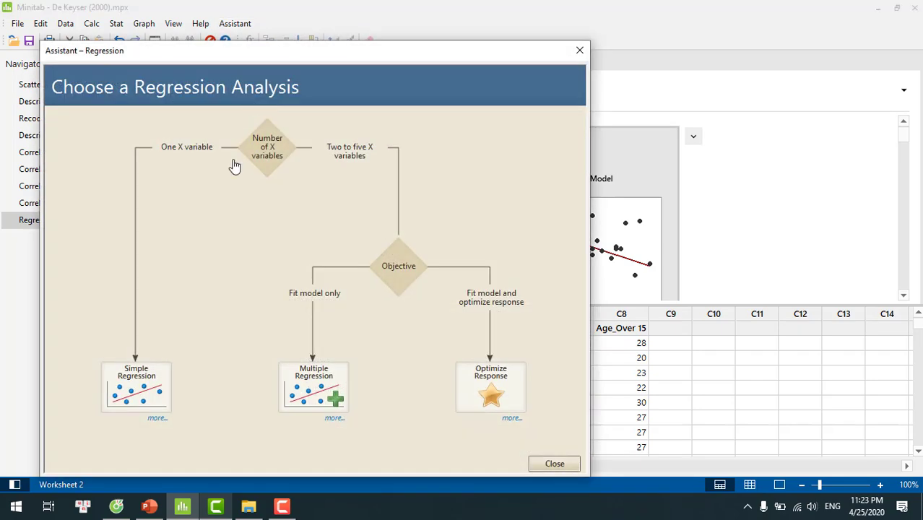
left_click(120, 397)
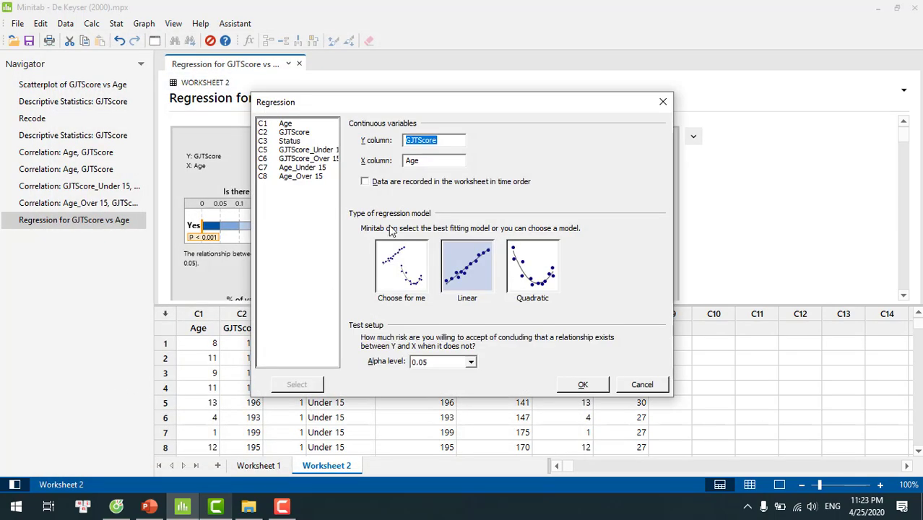
key("Delete")
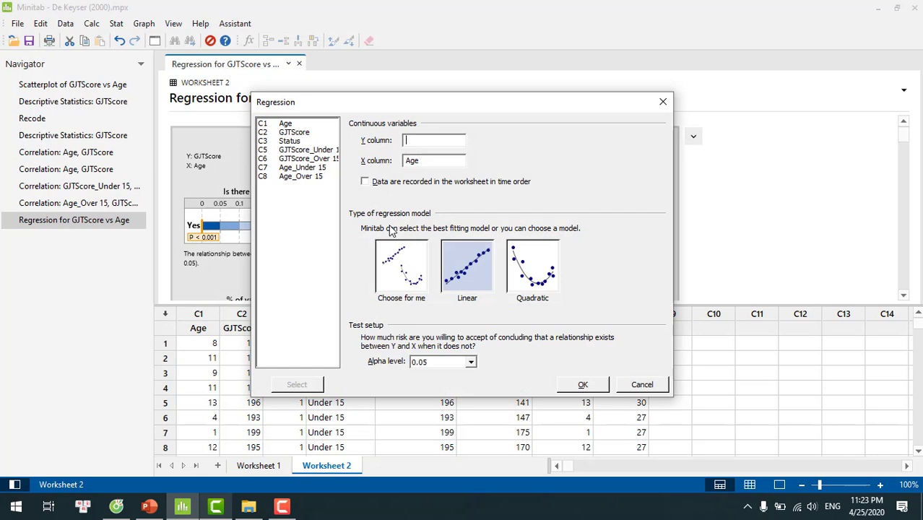
left_click(433, 160)
key("BackSpace")
key("BackSpace")
key("BackSpace")
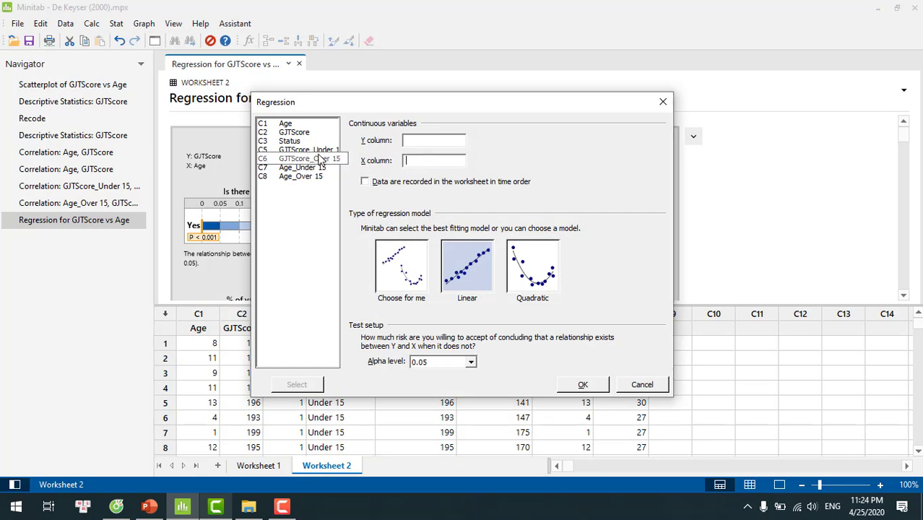
double_click(316, 153)
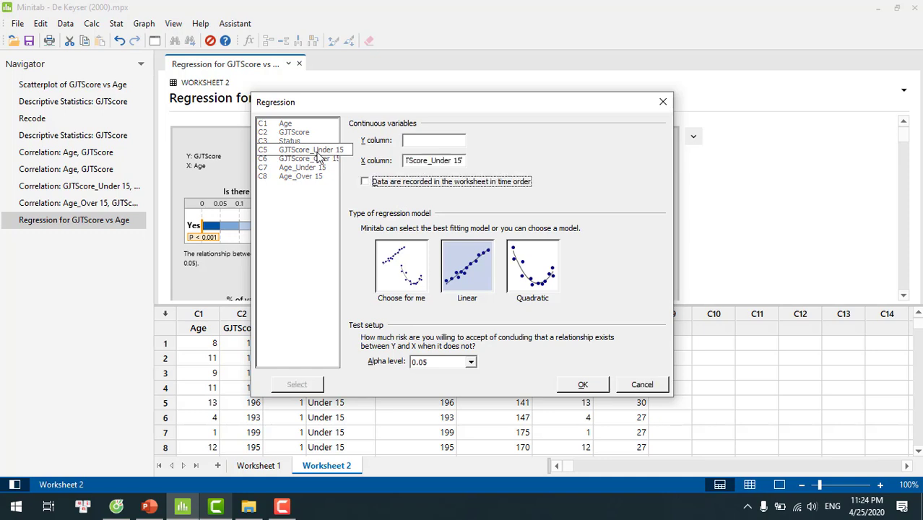
left_click(405, 161)
key("BackSpace")
key("BackSpace")
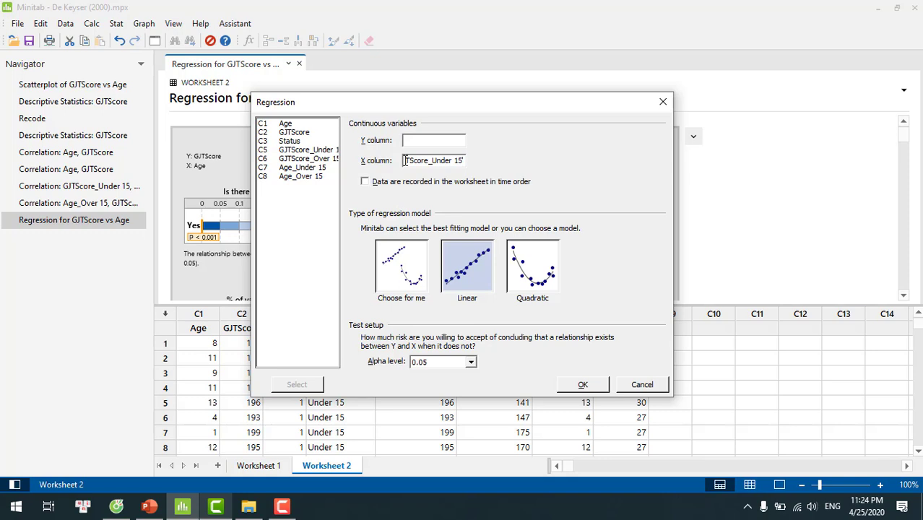
left_click(464, 162)
key("BackSpace")
key("BackSpace")
key("BackSpace")
key("BackSpace")
key("BackSpace")
key("BackSpace")
key("BackSpace")
key("BackSpace")
key("BackSpace")
key("BackSpace")
key("BackSpace")
key("BackSpace")
key("BackSpace")
key("BackSpace")
key("BackSpace")
Step: Run the linear regression with GJTScore_Under 15 as Y and Age_Under 15 as X
left_click(435, 141)
double_click(307, 149)
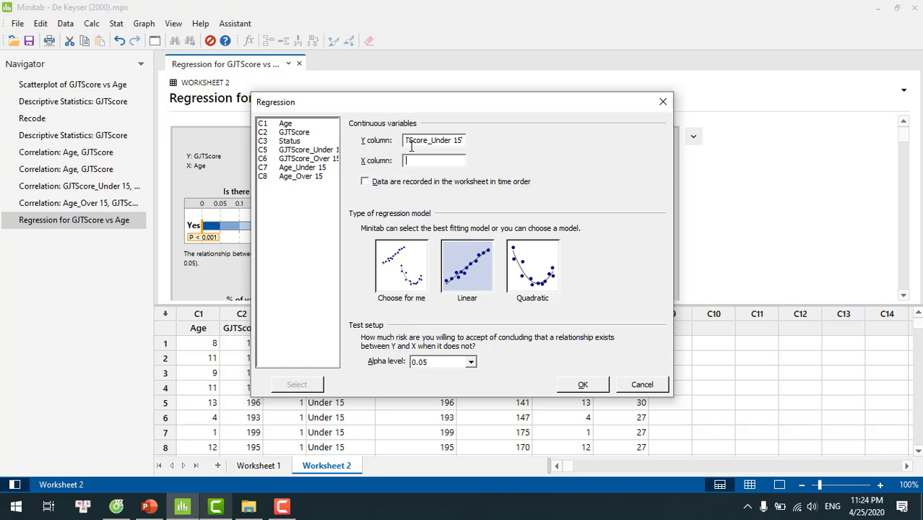
left_click(434, 161)
double_click(301, 168)
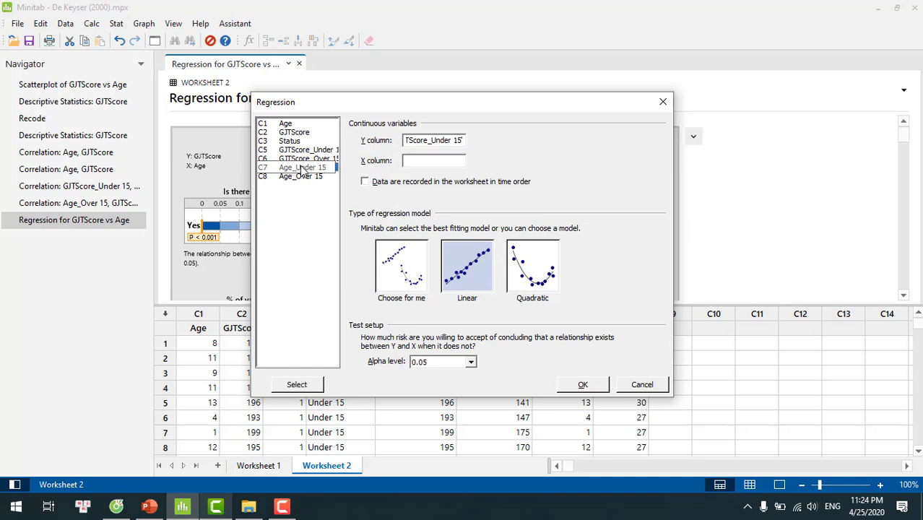
left_click(584, 386)
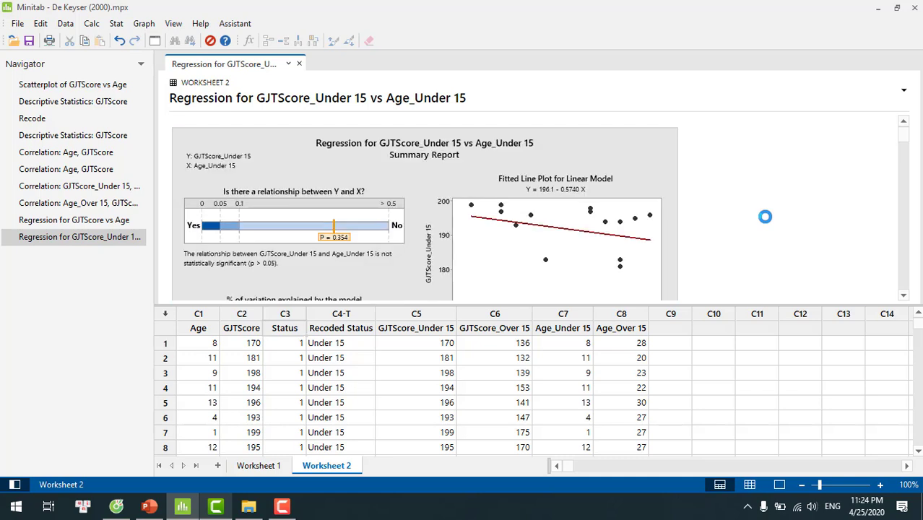
Step: Enlarge the Under 15 regression summary report, examine its significance, explained variation and correlation, and close it
double_click(617, 151)
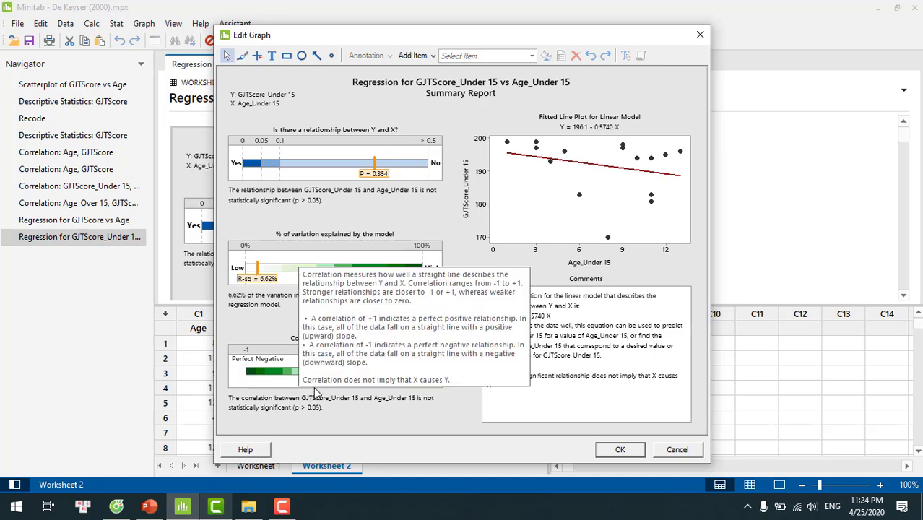
left_click(367, 413)
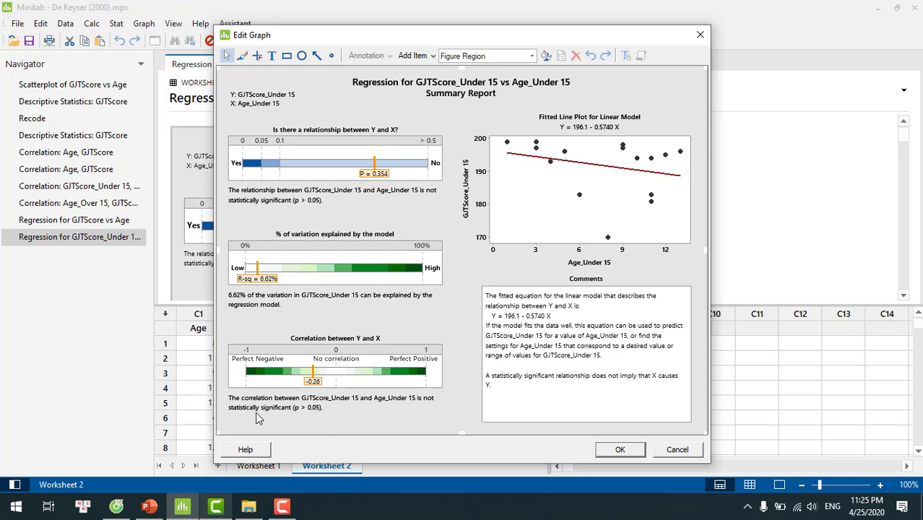
mouse_move(357, 412)
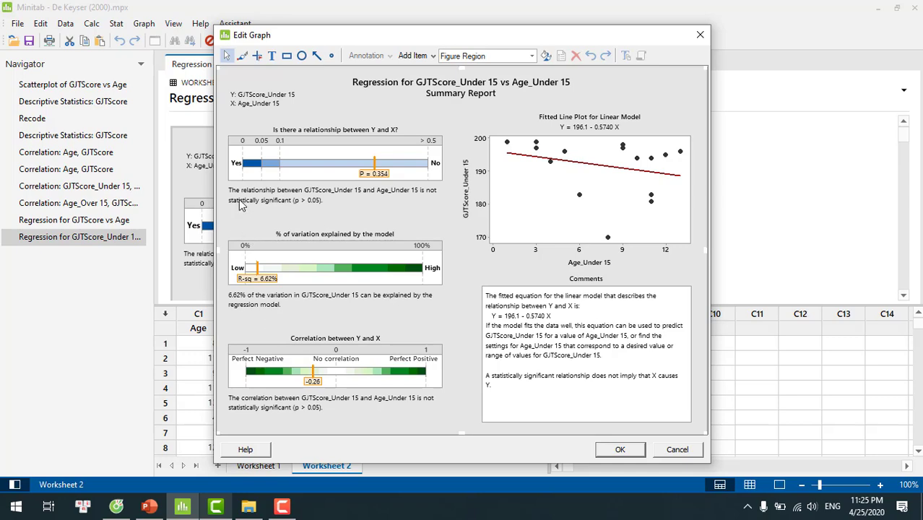
mouse_move(239, 199)
mouse_move(382, 207)
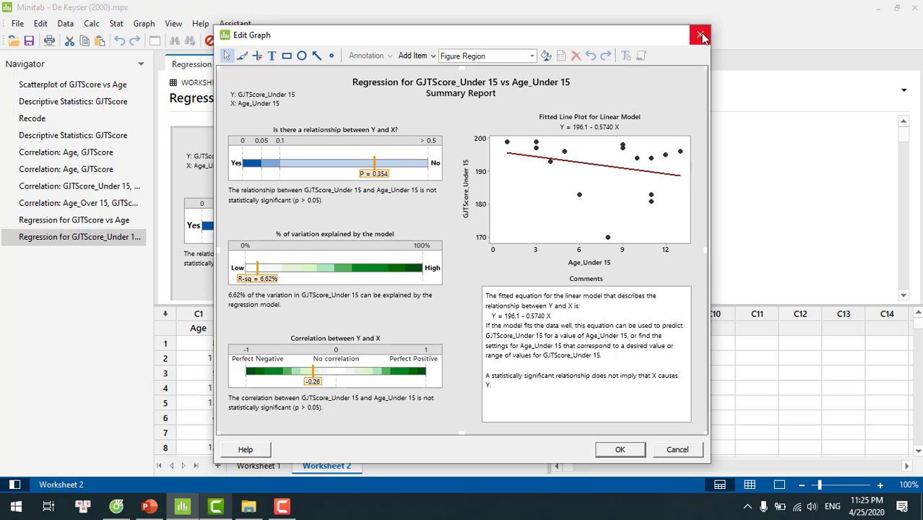
left_click(635, 450)
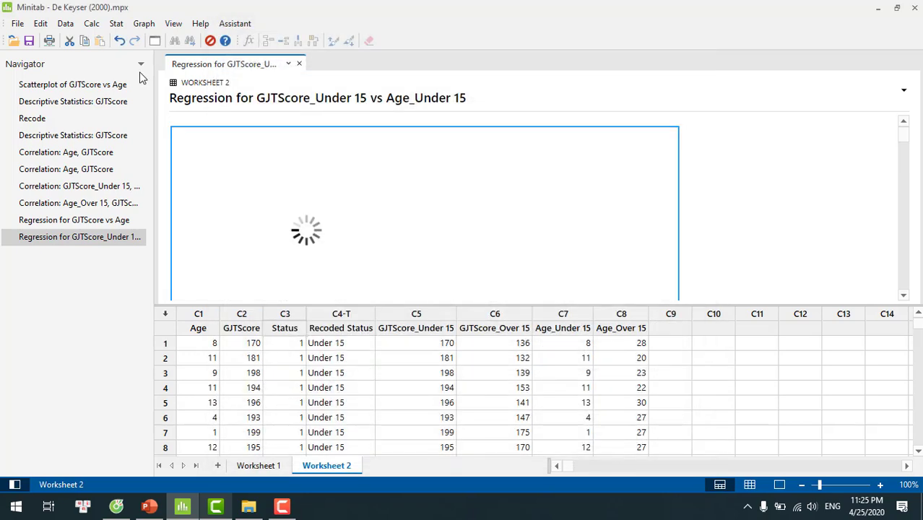
Step: Run a simple linear regression with the Assistant using GJTScore_Over 15 as Y and Age_Over 15 as X
left_click(252, 25)
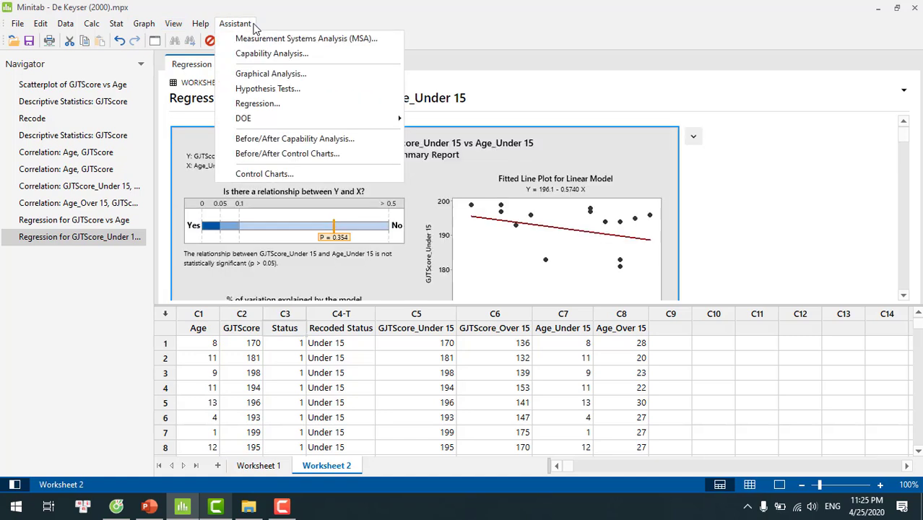
left_click(253, 104)
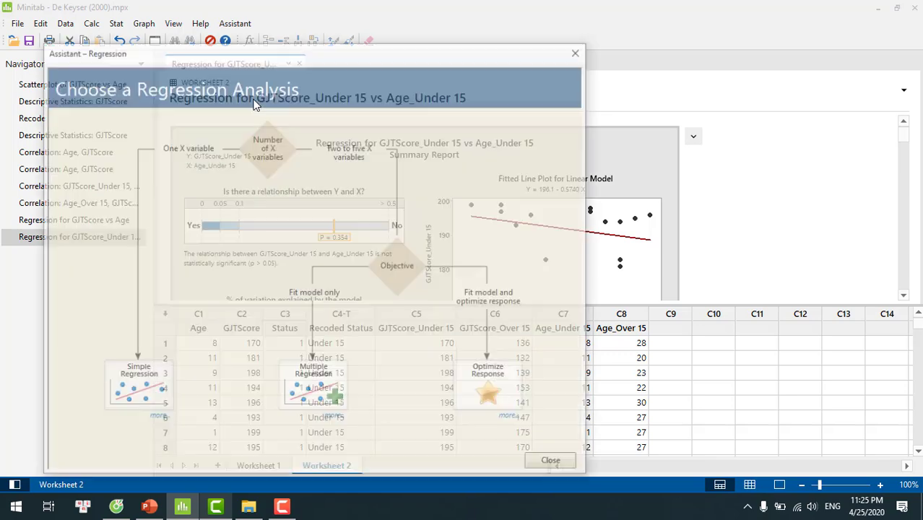
left_click(129, 383)
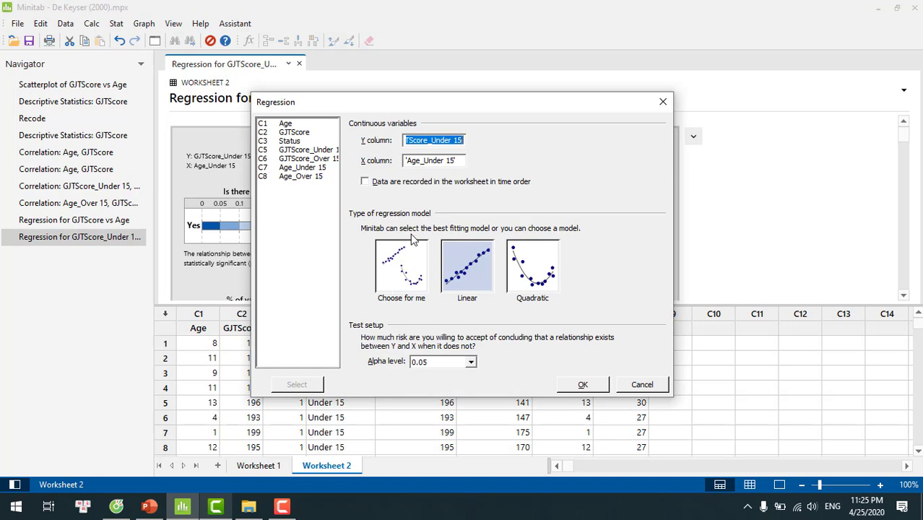
key("BackSpace")
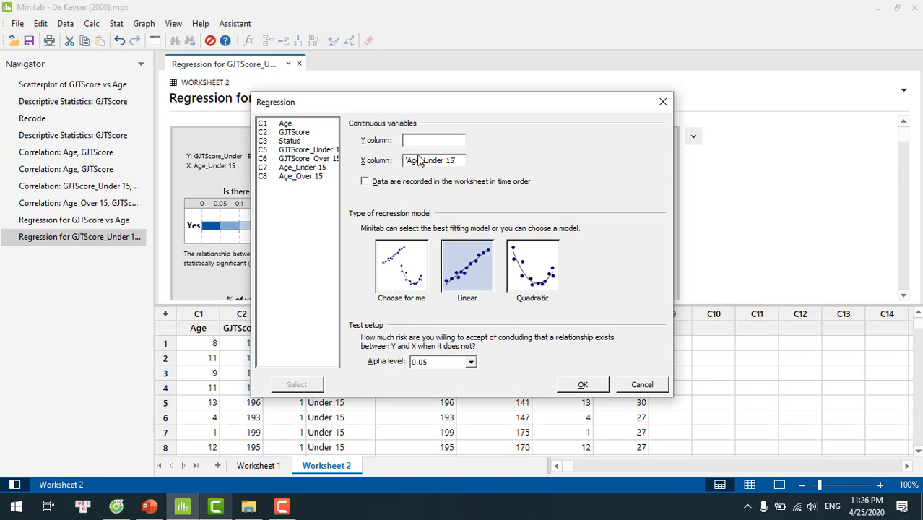
double_click(315, 161)
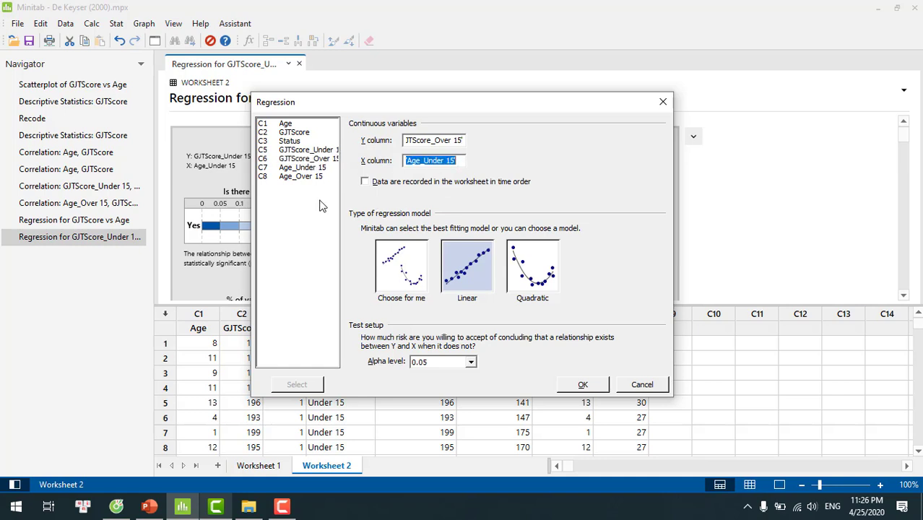
double_click(302, 177)
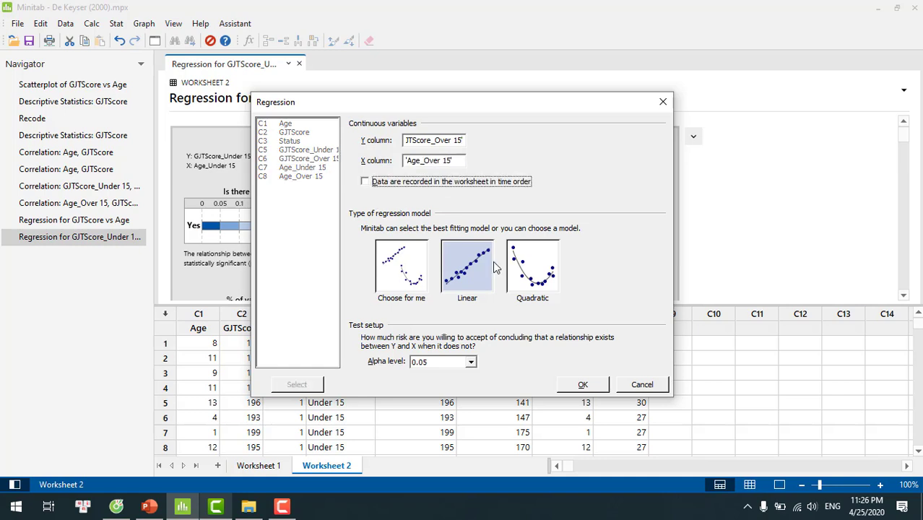
left_click(583, 385)
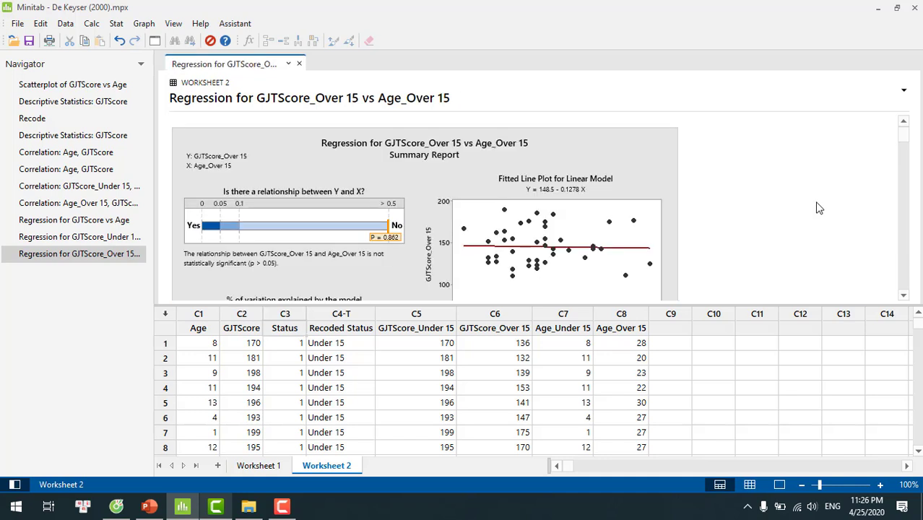
Step: Enlarge the Over 15 regression summary report, examine its significance, explained variation and correlation, and close it
left_click(600, 146)
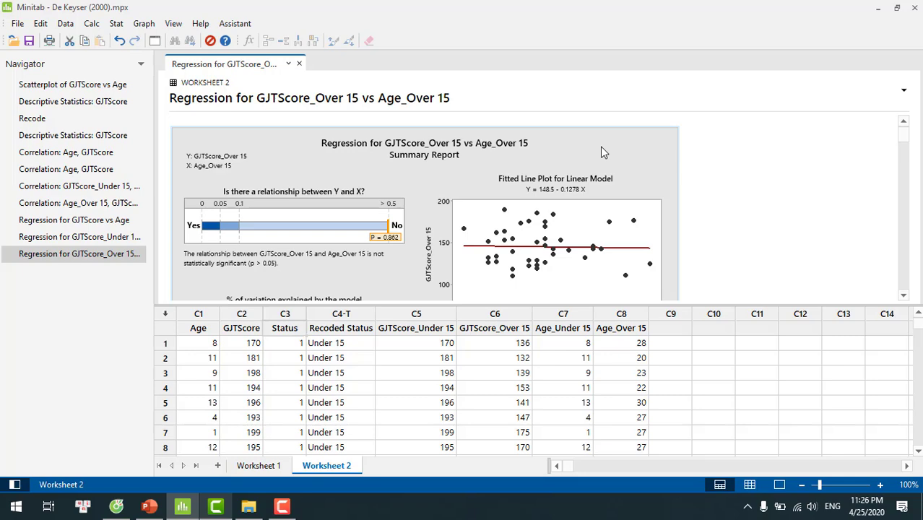
double_click(602, 150)
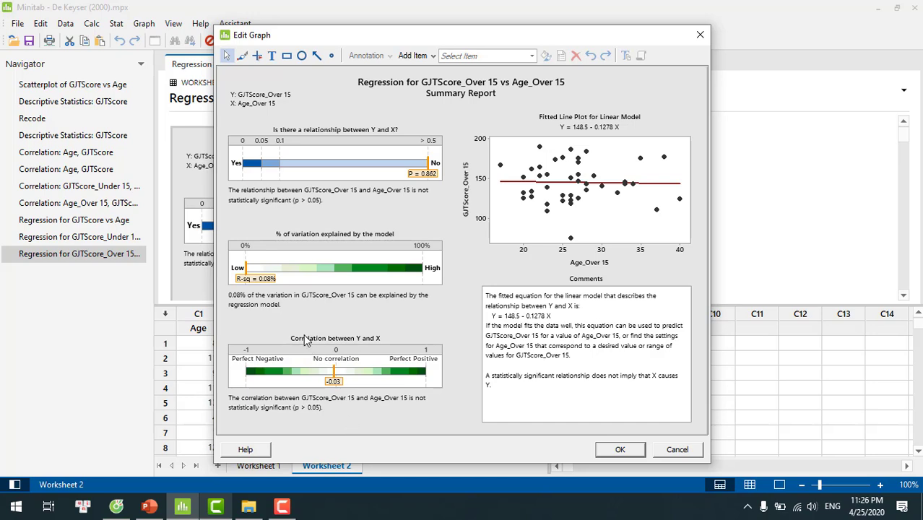
mouse_move(269, 296)
left_click(618, 451)
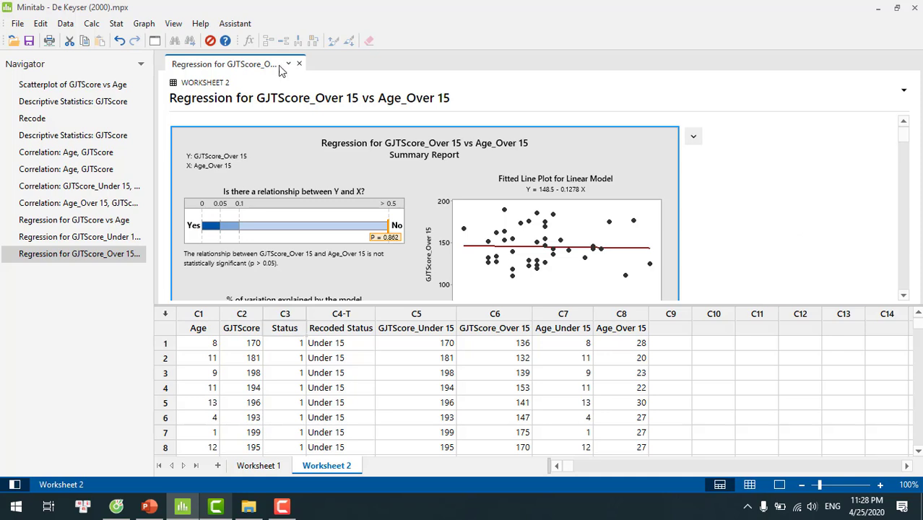
left_click(66, 24)
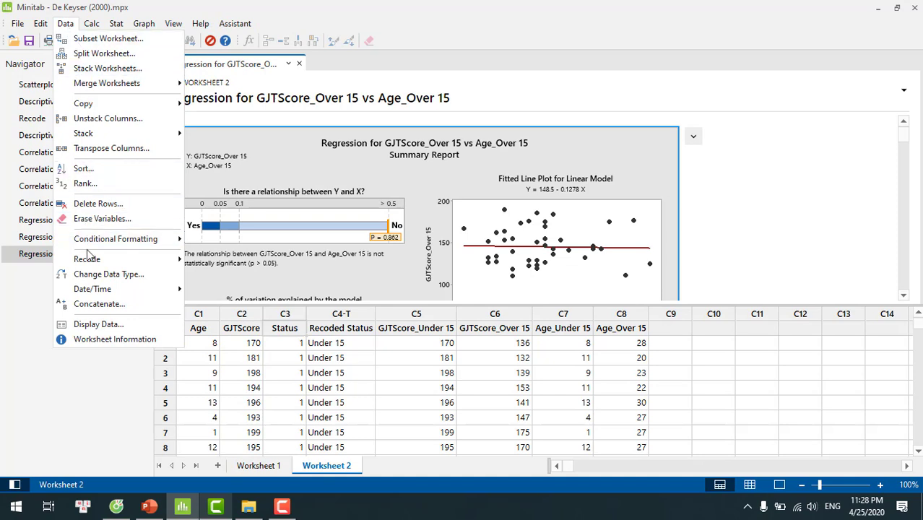
mouse_move(92, 265)
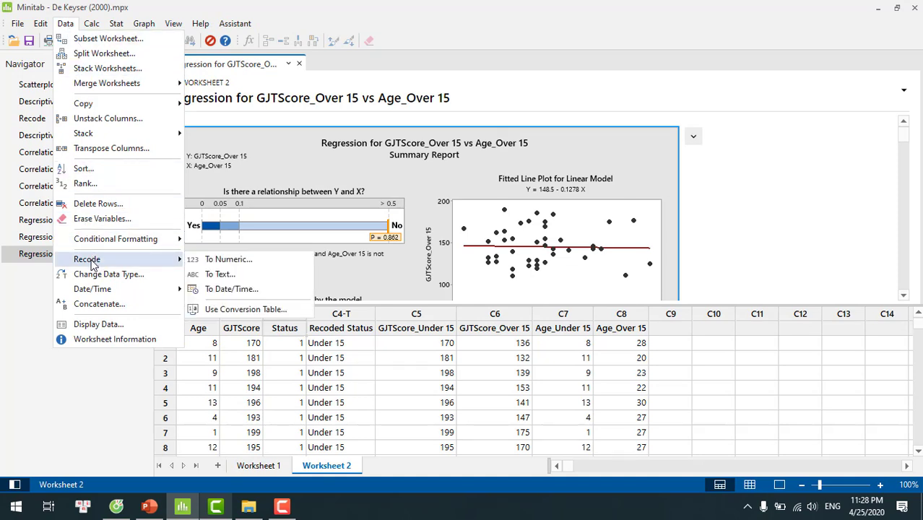
left_click(63, 390)
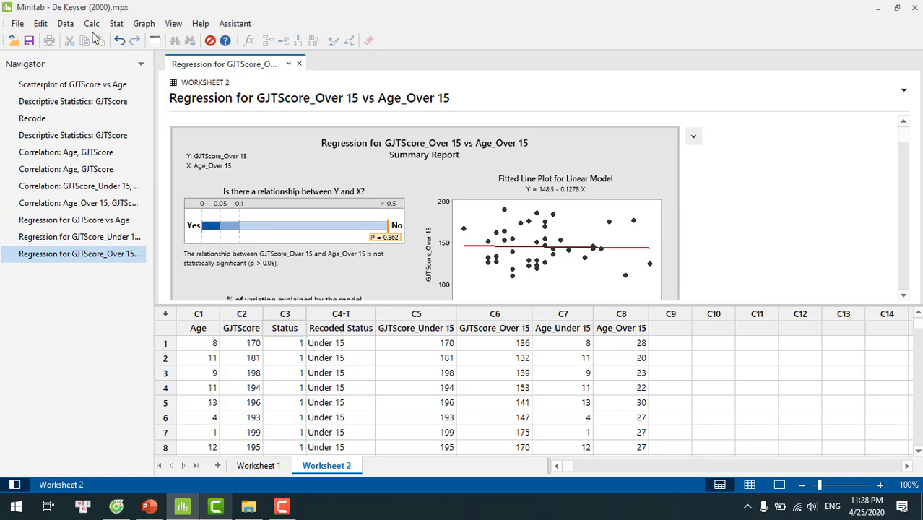
Step: Try to unstack columns with both the data and the subscripts selections cleared, and cancel the command
left_click(66, 24)
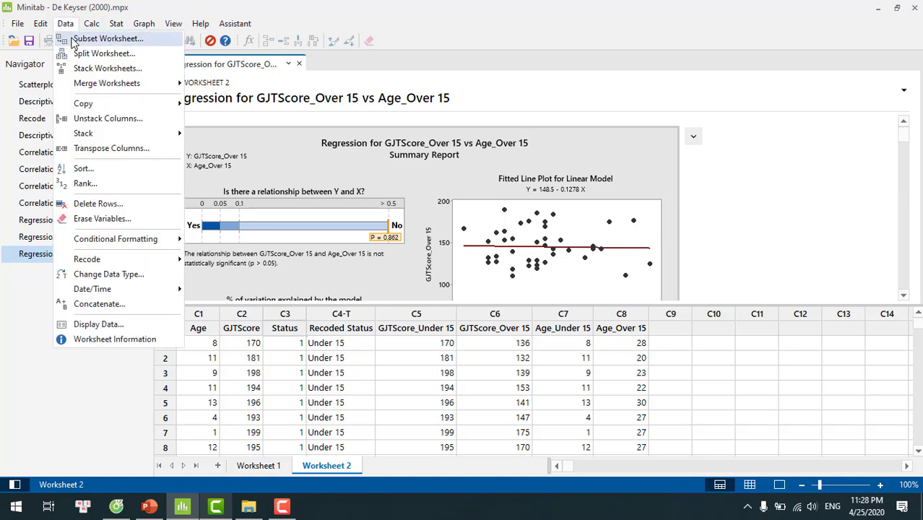
left_click(88, 124)
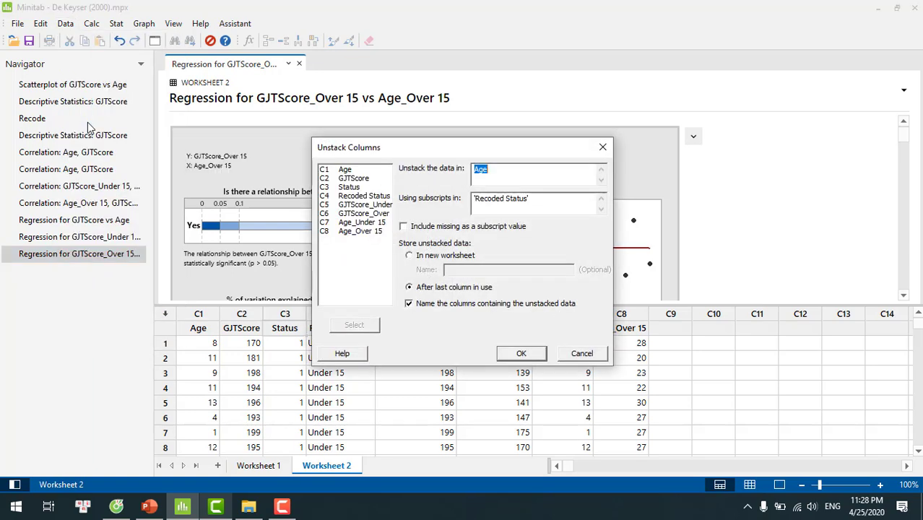
key("BackSpace")
left_click(542, 202)
key("BackSpace")
key("BackSpace")
key("BackSpace")
key("BackSpace")
key("BackSpace")
key("BackSpace")
key("BackSpace")
key("BackSpace")
key("BackSpace")
key("BackSpace")
key("BackSpace")
key("BackSpace")
key("BackSpace")
key("BackSpace")
key("BackSpace")
key("BackSpace")
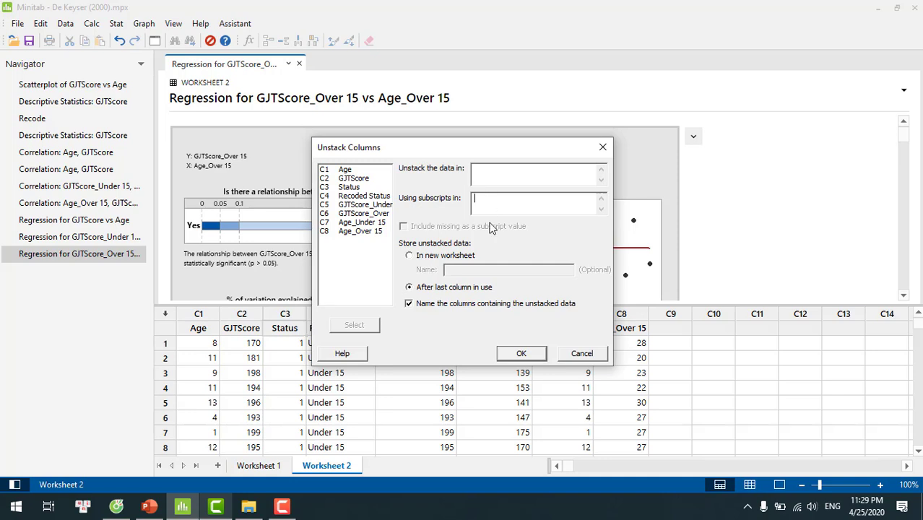
left_click(521, 353)
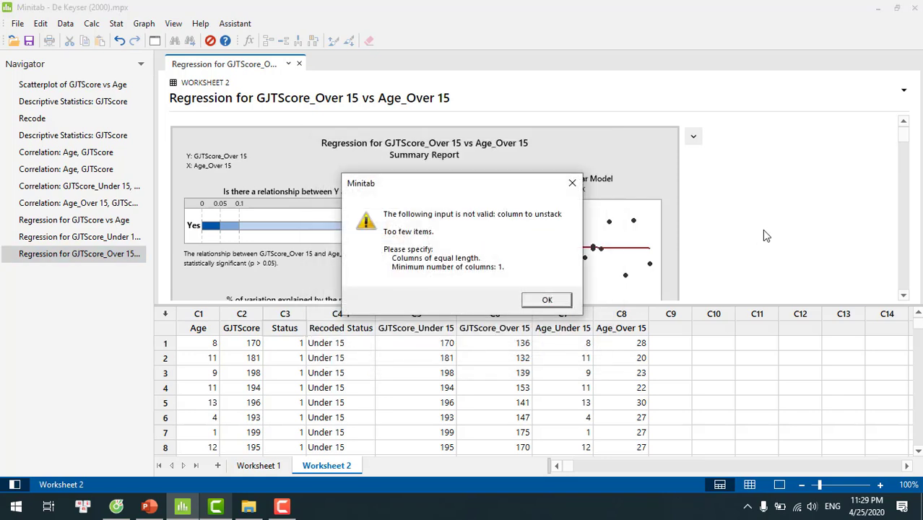
left_click(546, 303)
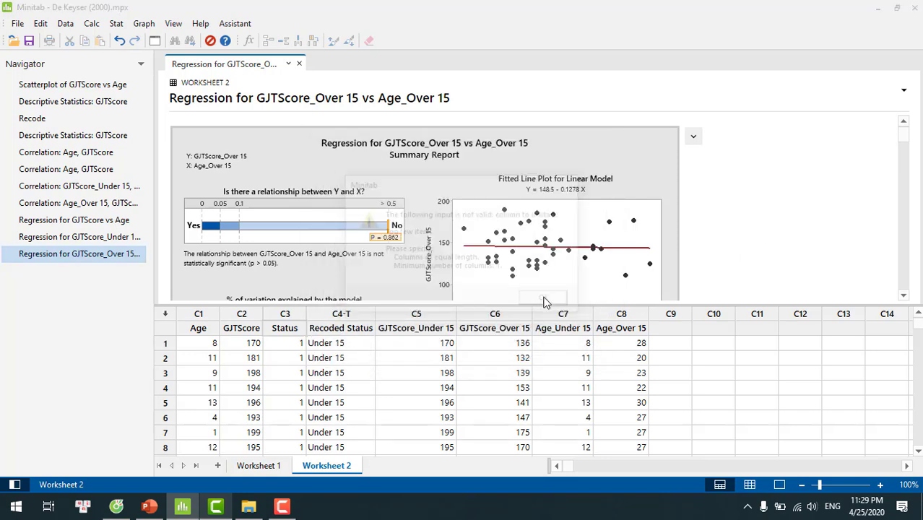
left_click(583, 355)
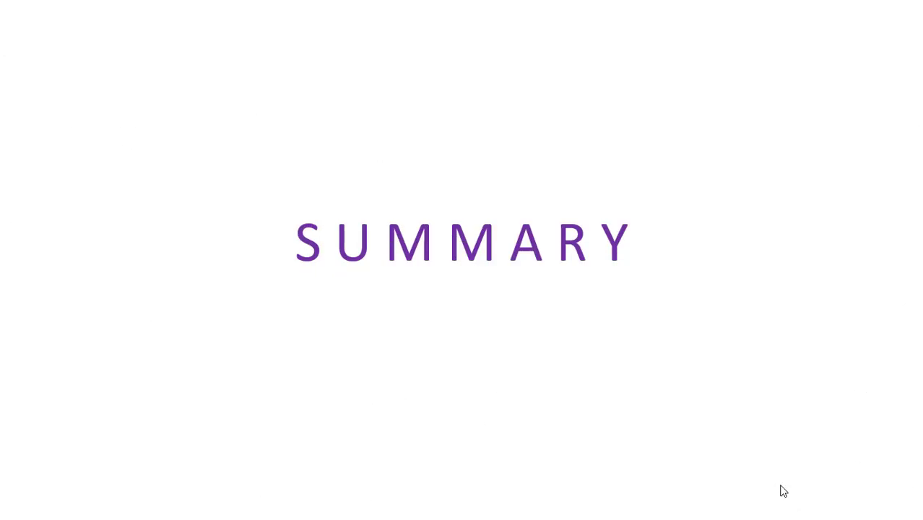
key("Right")
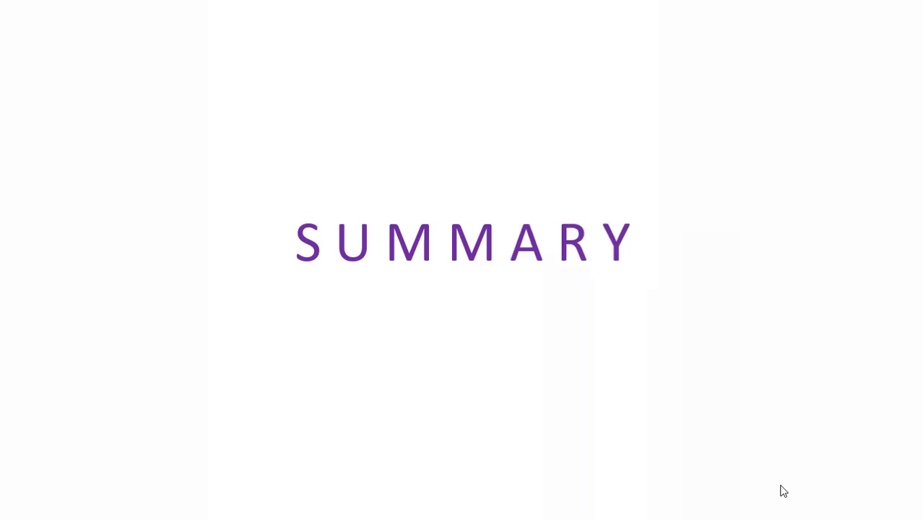